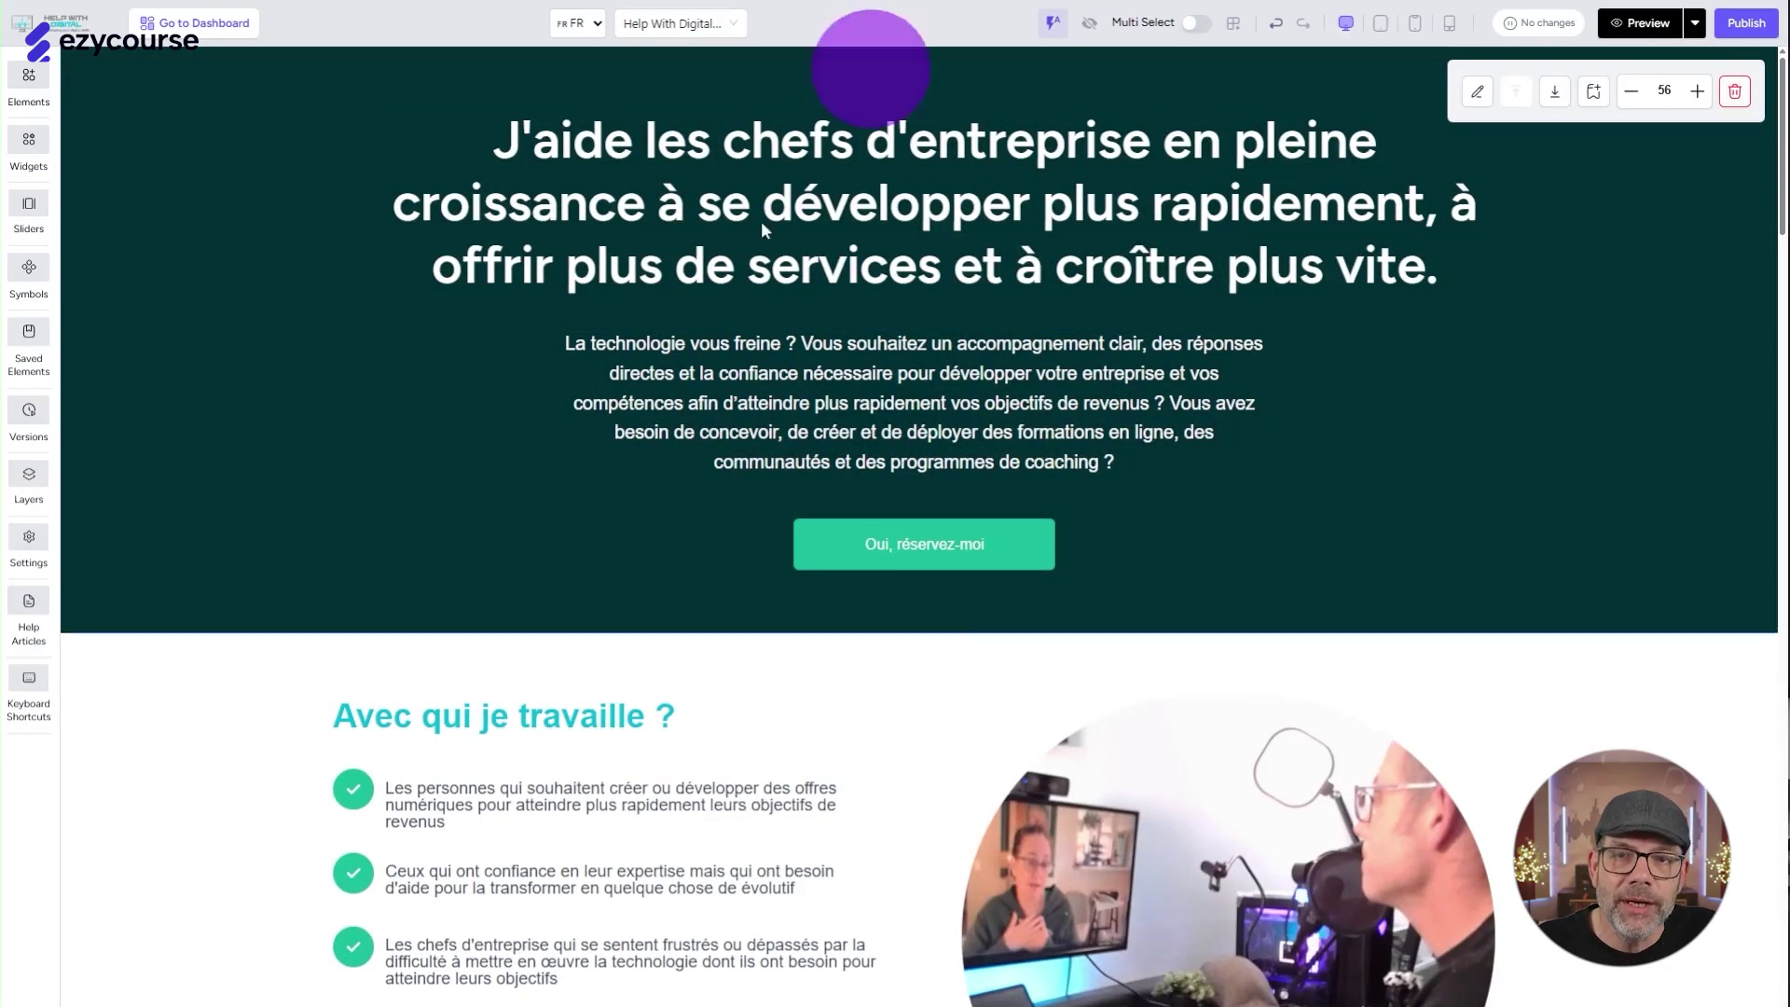
Switch the page's language version to EN and look through the list of site pages without changing the page
{"action": "left_click", "coordinate": [578, 23]}
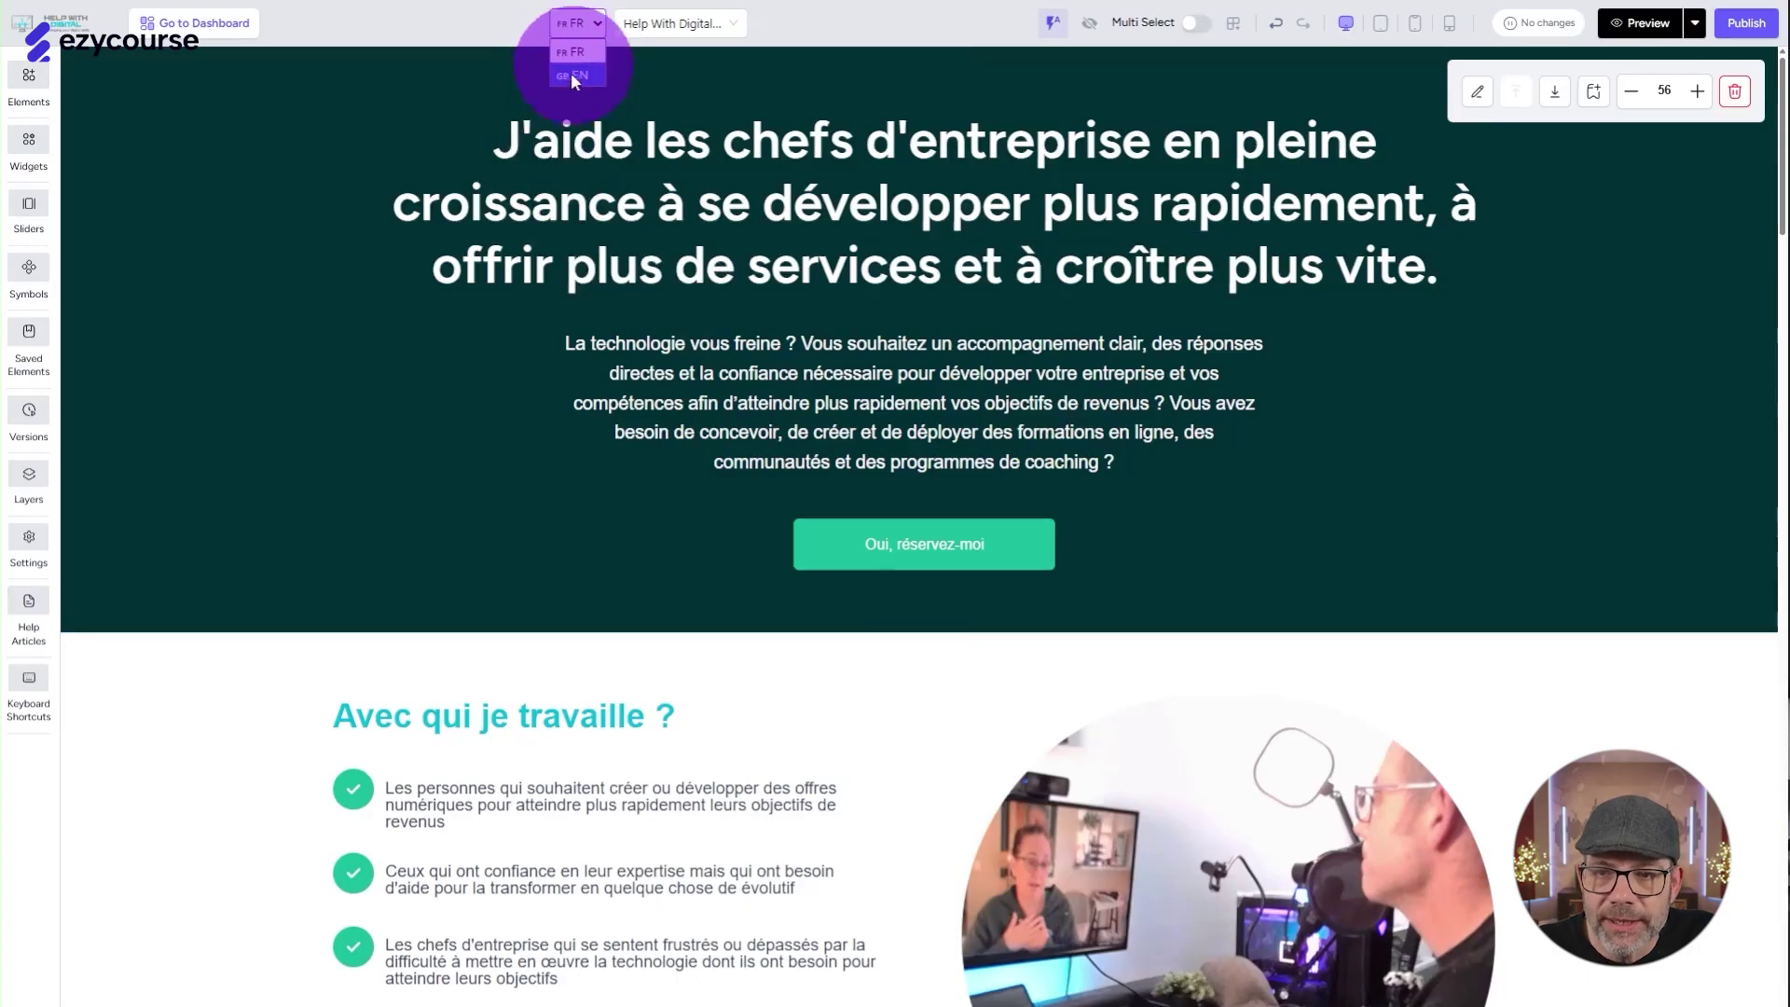
{"action": "left_click", "coordinate": [571, 75]}
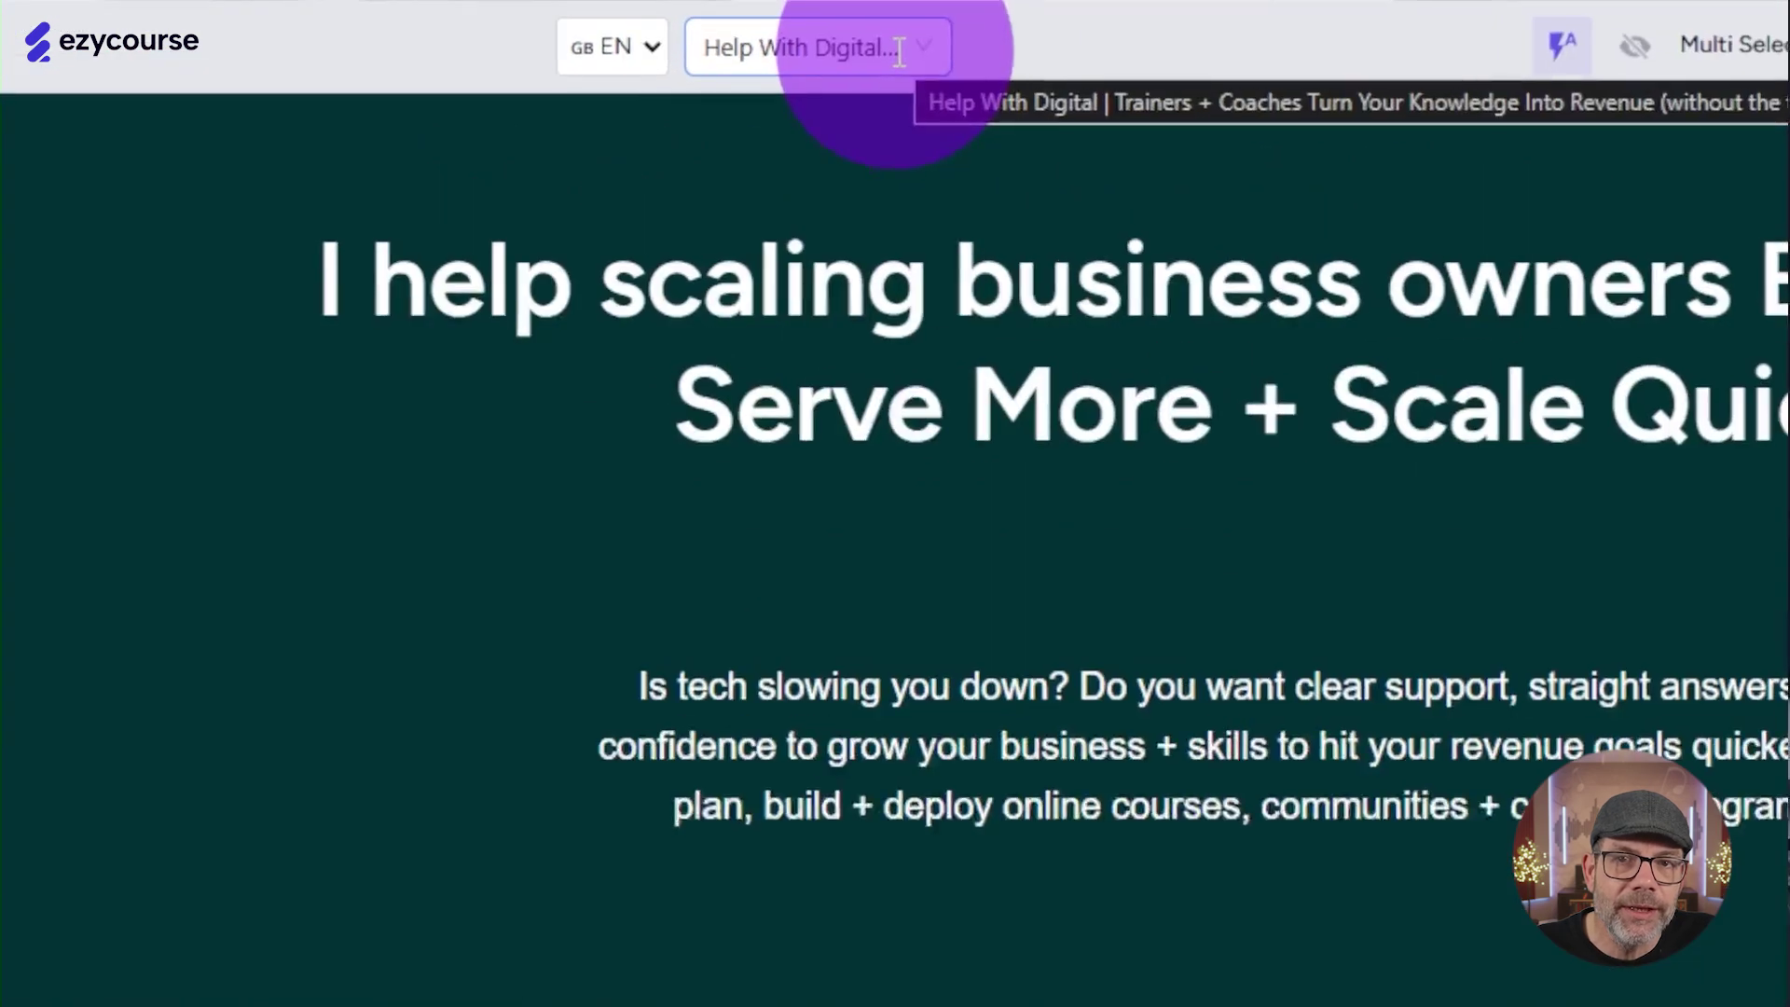
{"action": "left_click", "coordinate": [721, 25]}
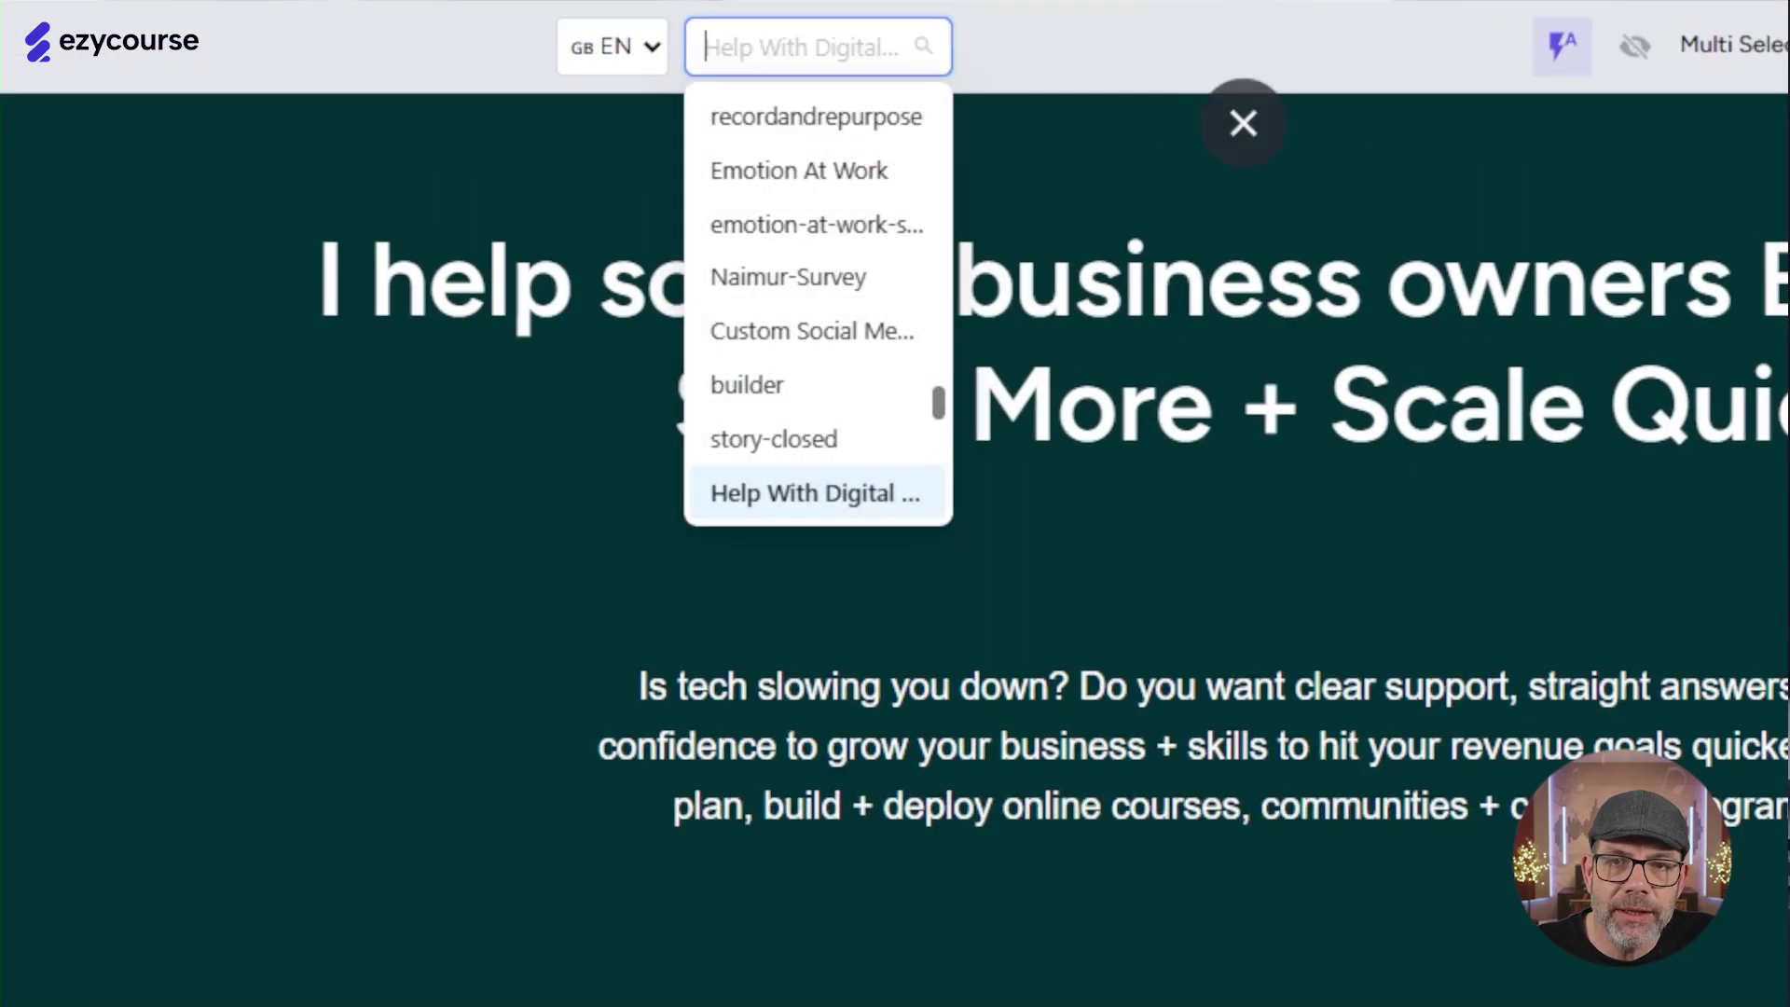
{"action": "left_click", "coordinate": [1243, 128]}
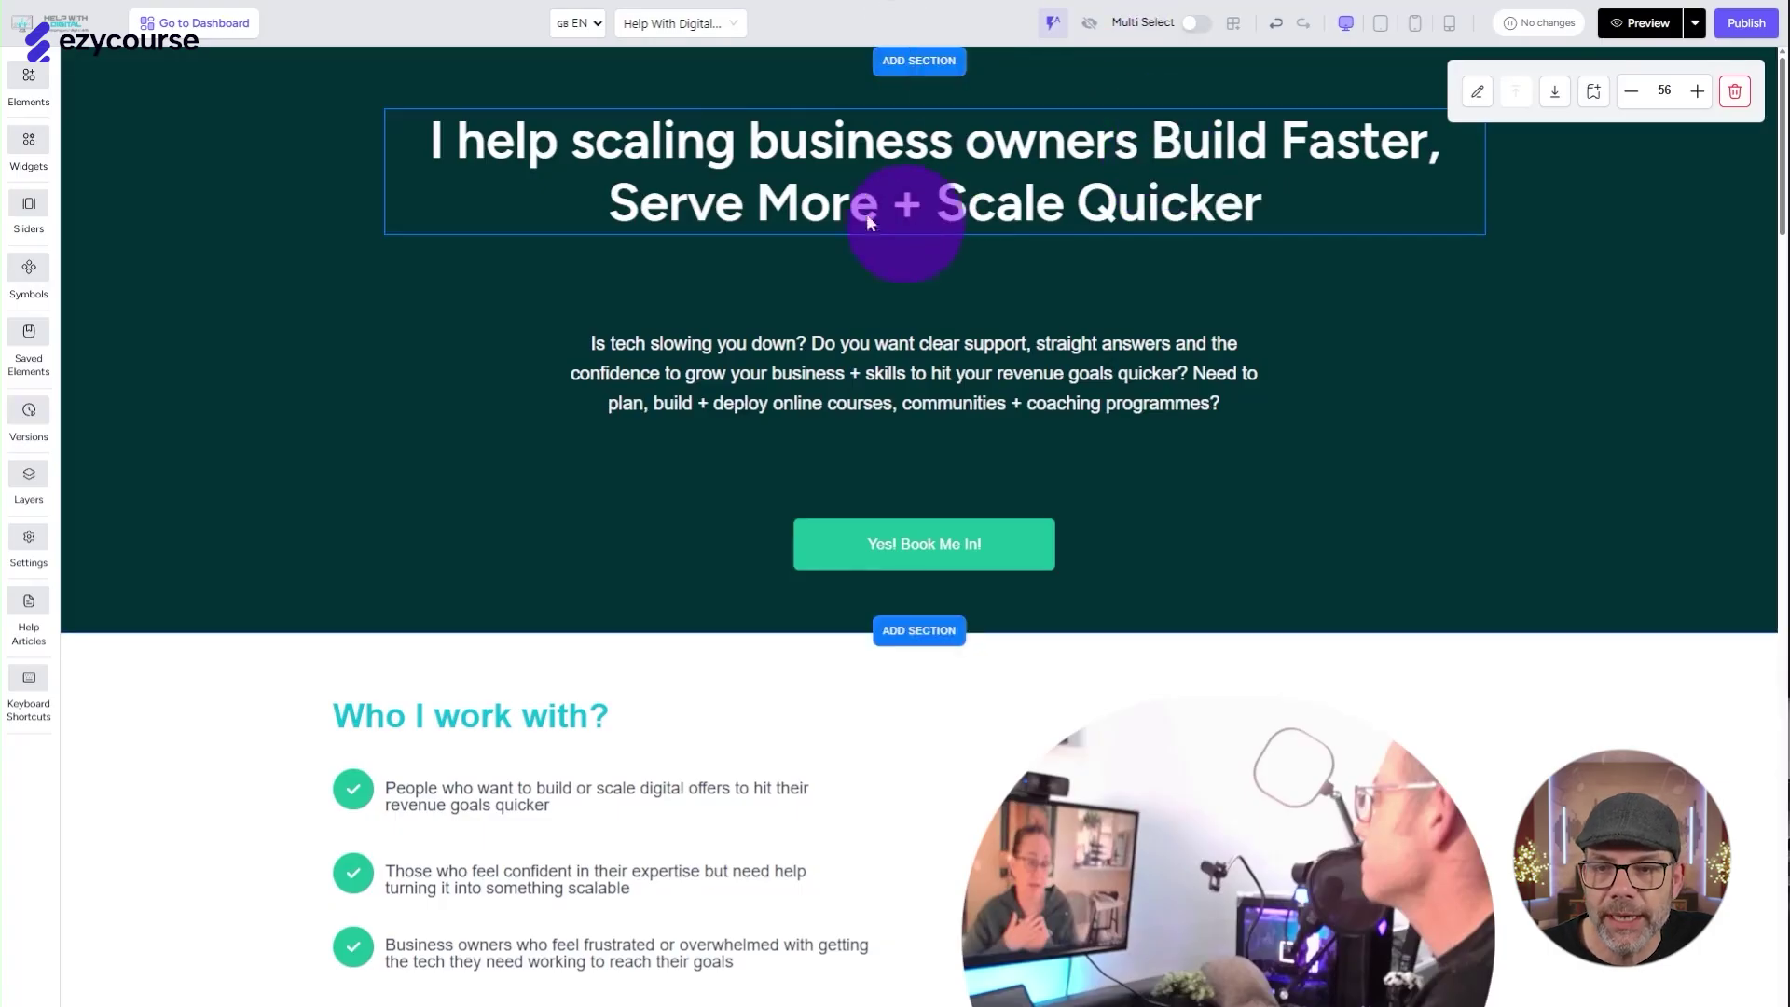
Replace the hero heading's text with the long Lorem Ipsum passage and check how the content below it shifts
{"action": "left_click", "coordinate": [692, 129]}
{"action": "left_click", "coordinate": [649, 140]}
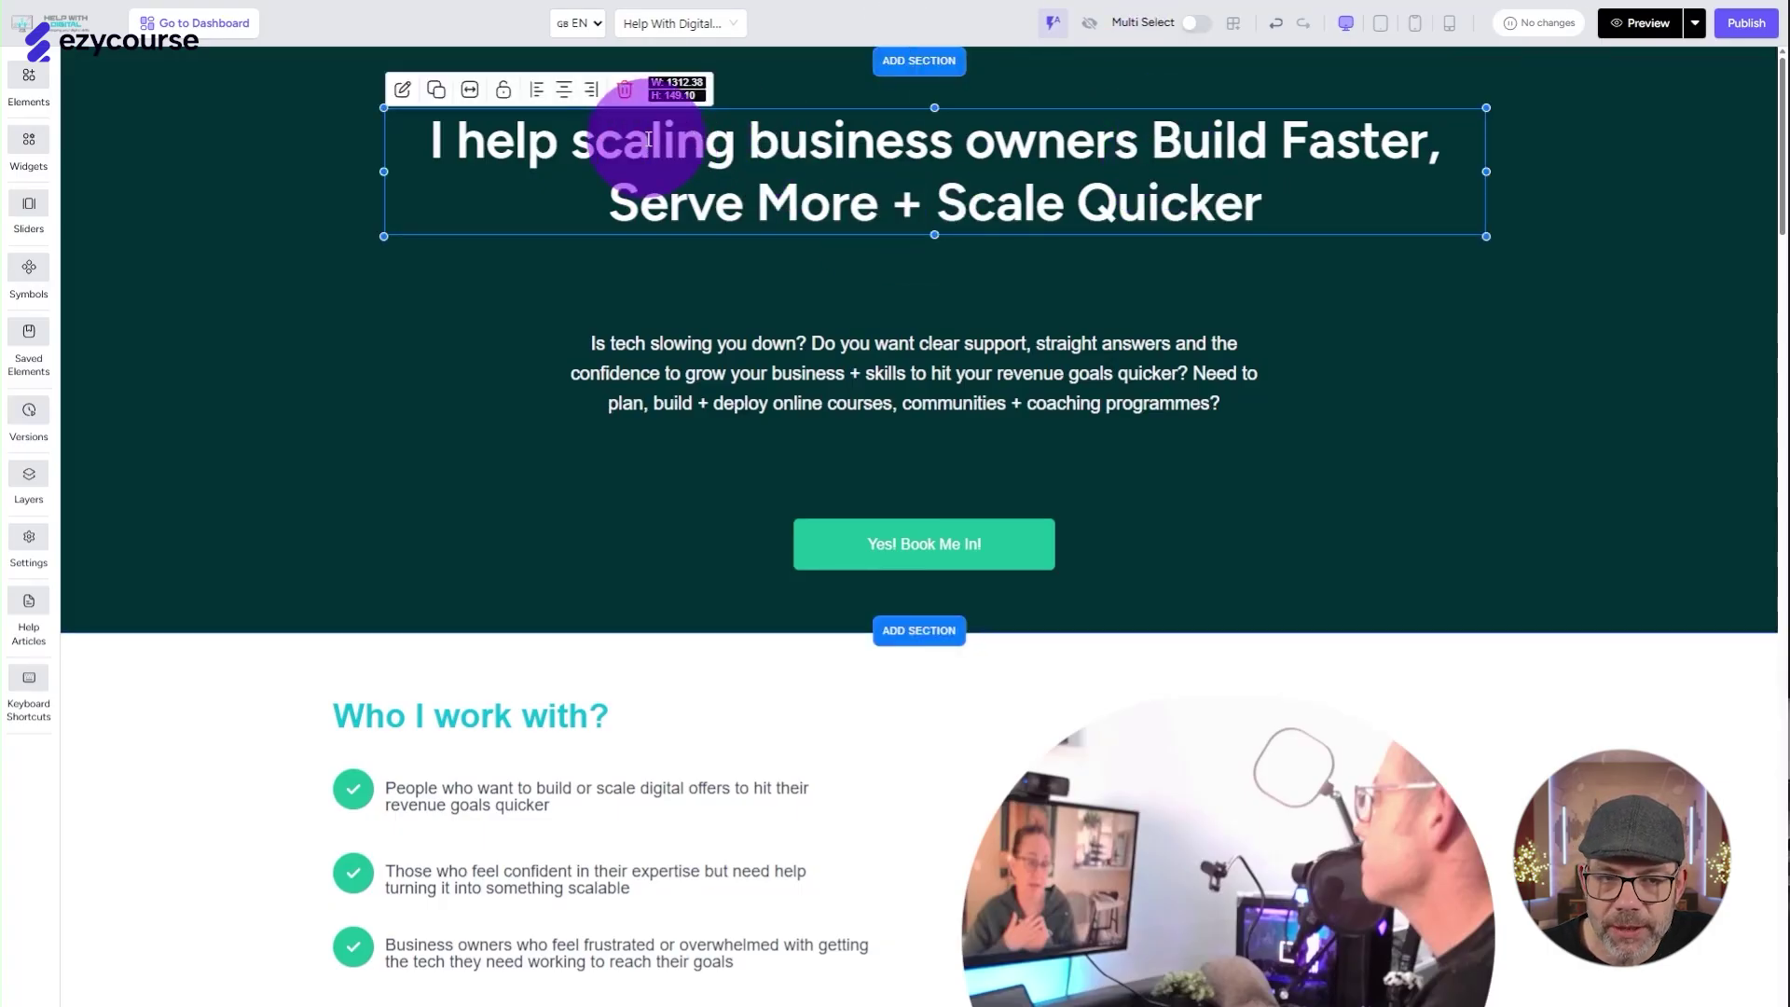
{"action": "triple_click", "coordinate": [649, 140]}
{"action": "type", "text": "Lorem Ipsum has been the industry's standard dummy text ever since the 1500s, when an unknown printer took a galley of type and scrambled it to make a type specimen book. It has survived not only five centuries, but also the leap into electronic typesetting, remaining essentially unchanged. It was popularised in the 1960s with the release of Letraset sheets containing Lorem Ipsum passages, and more recently with desktop publishing software like Aldus PageMaker including versions of Lorem Ipsum."}
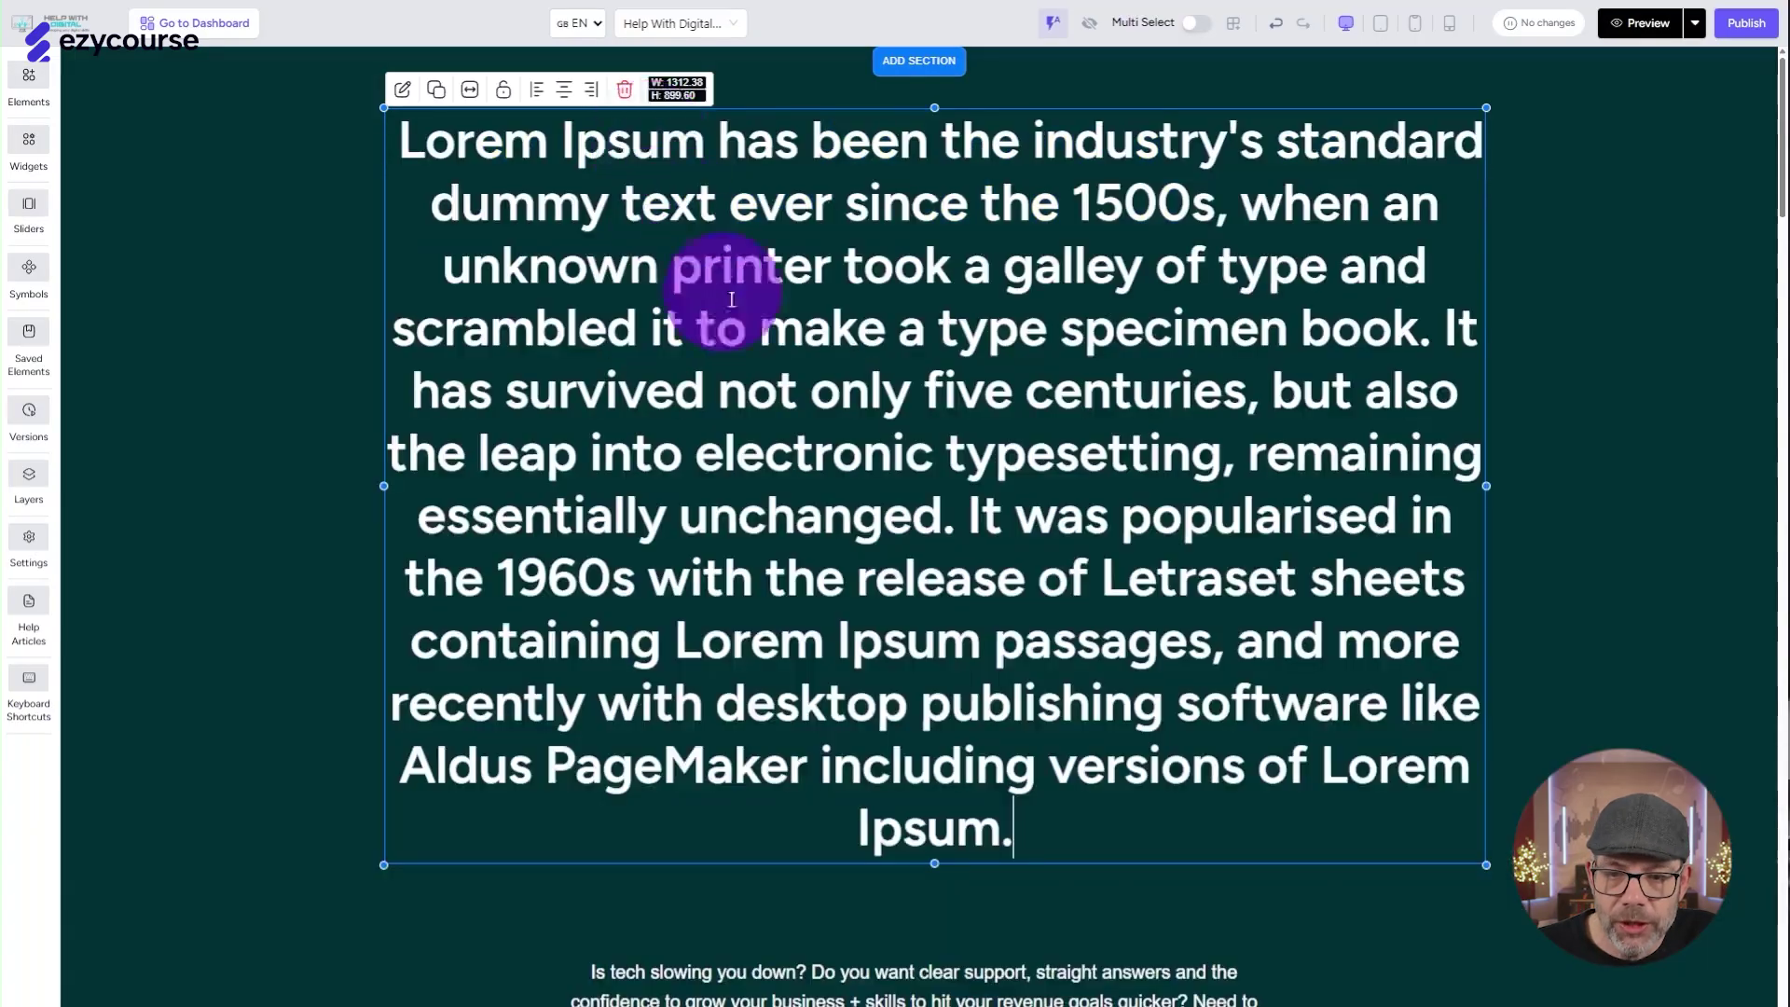
{"action": "scroll", "coordinate": [932, 588], "scroll_direction": "down", "scroll_amount": 3}
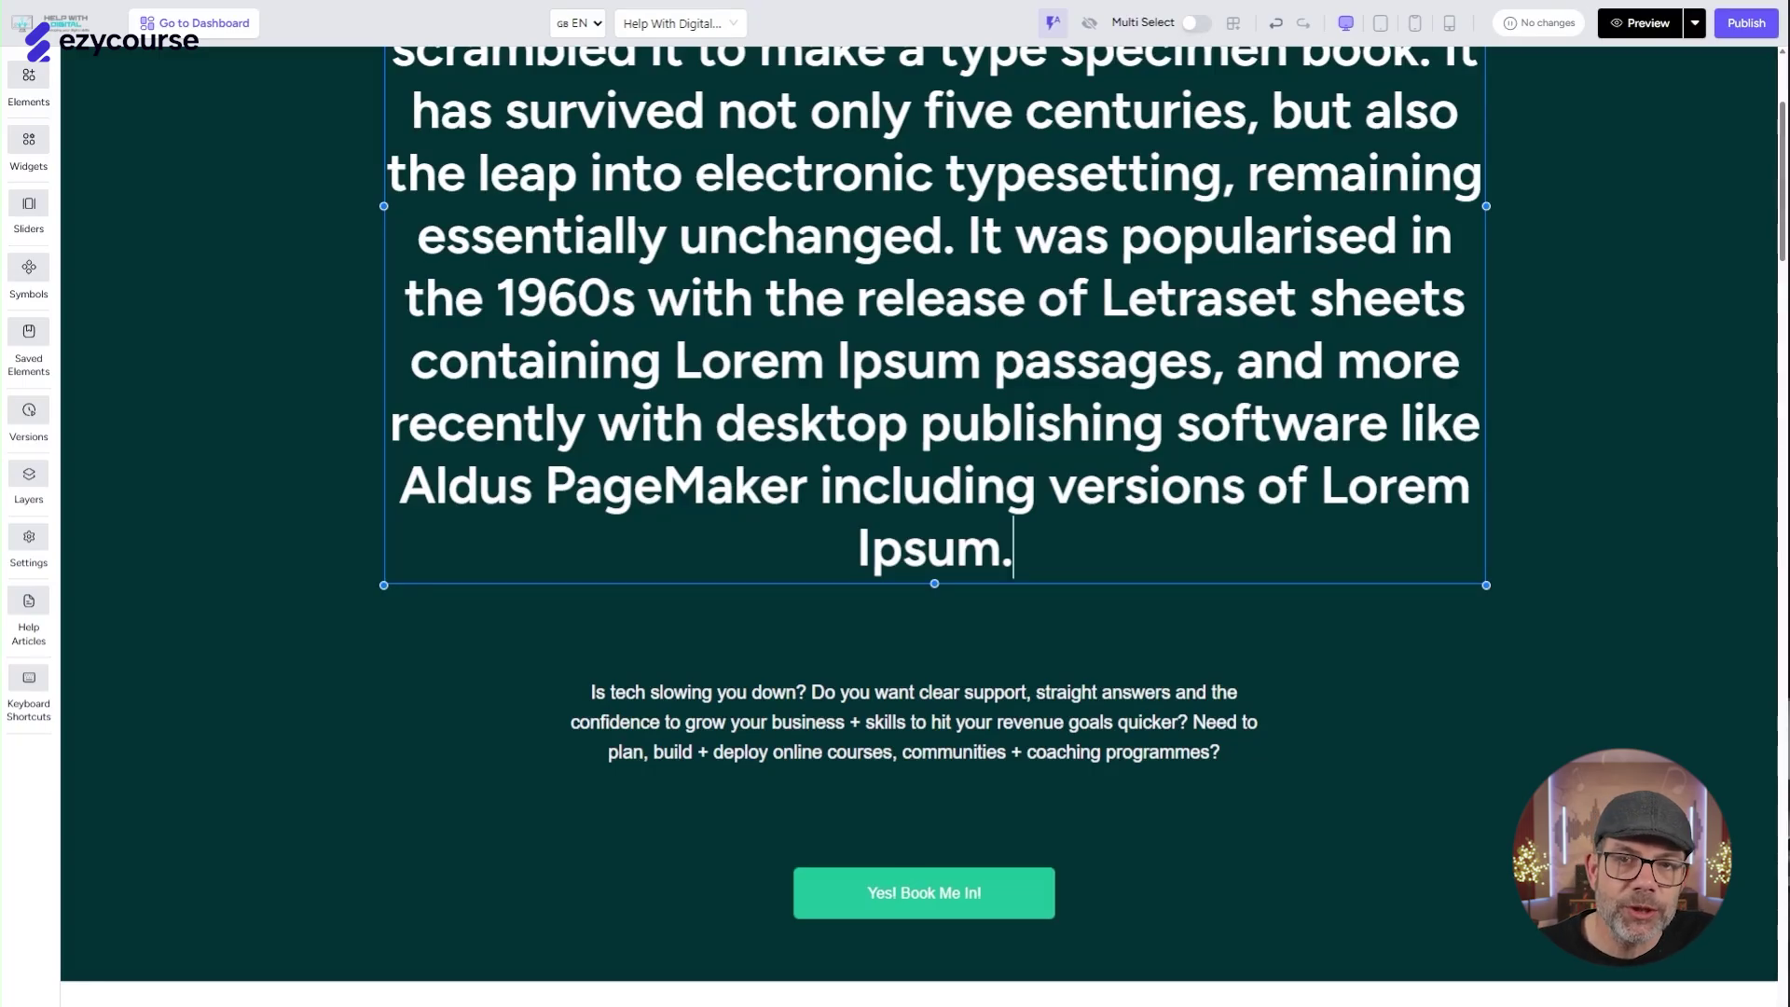
{"action": "scroll", "coordinate": [1032, 306], "scroll_direction": "down", "scroll_amount": 1}
{"action": "scroll", "coordinate": [1032, 306], "scroll_direction": "down", "scroll_amount": 3}
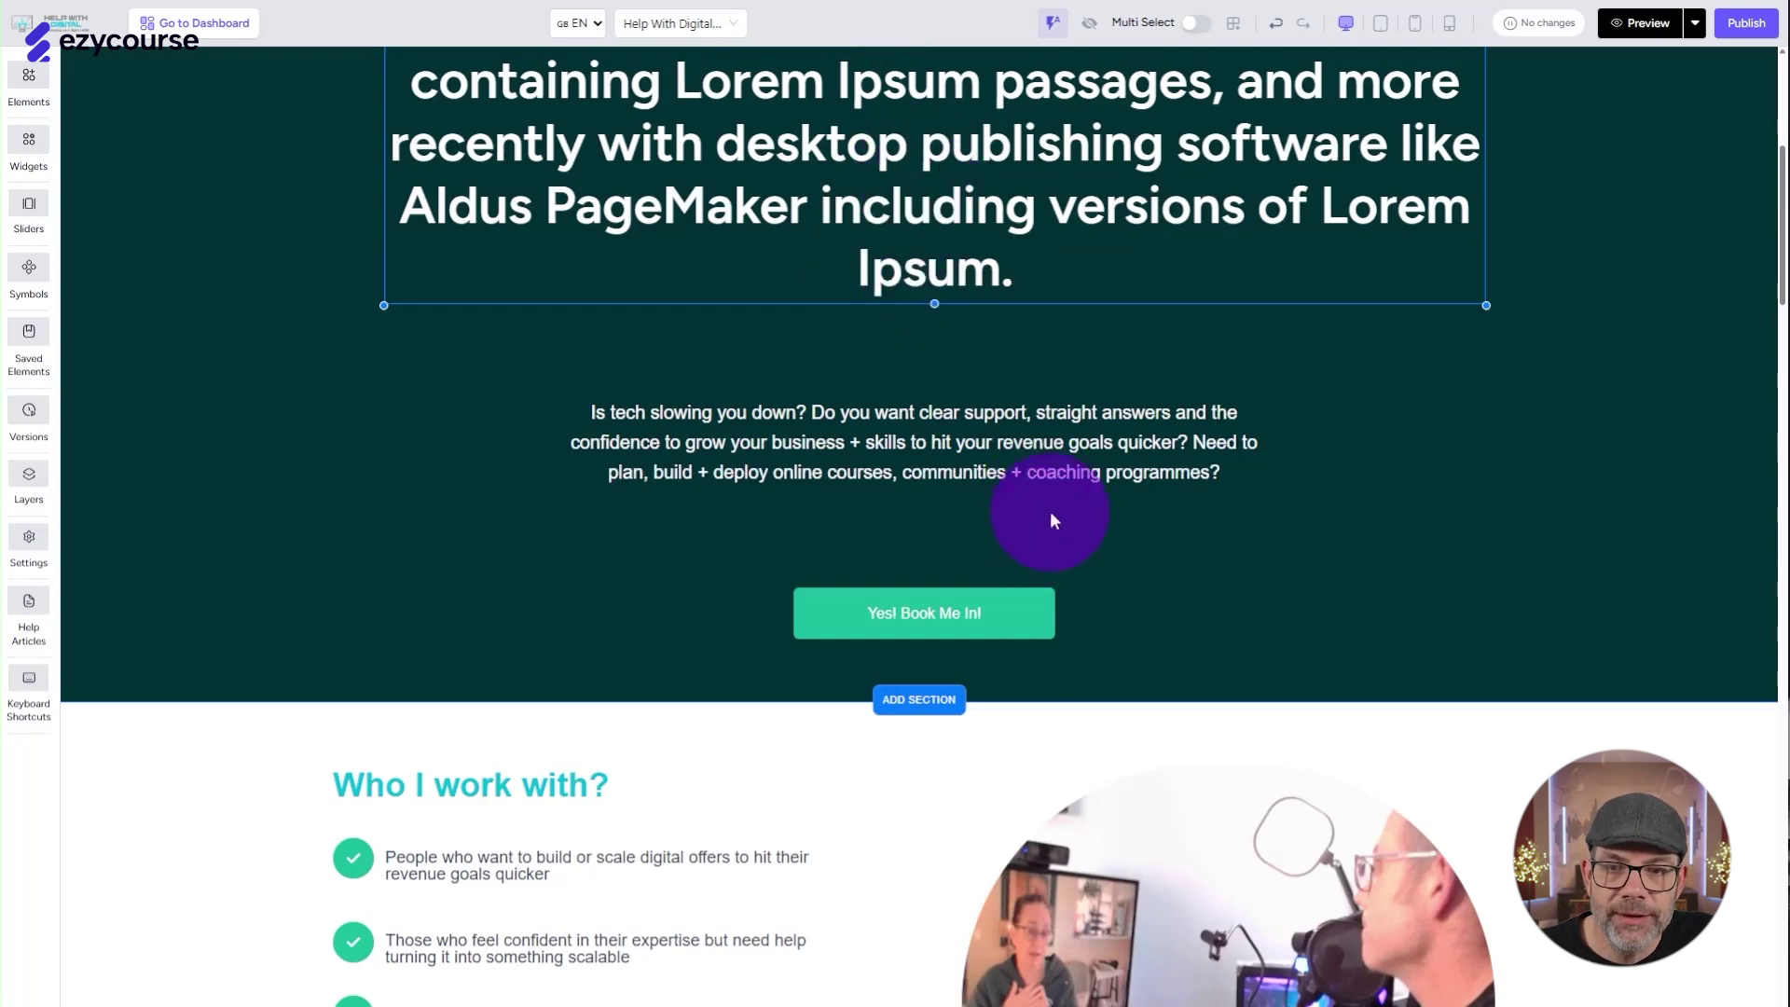
Undo the heading replacement, paste the Lorem Ipsum passage into the heading again, and restore the original heading
{"action": "key", "text": "ctrl+z"}
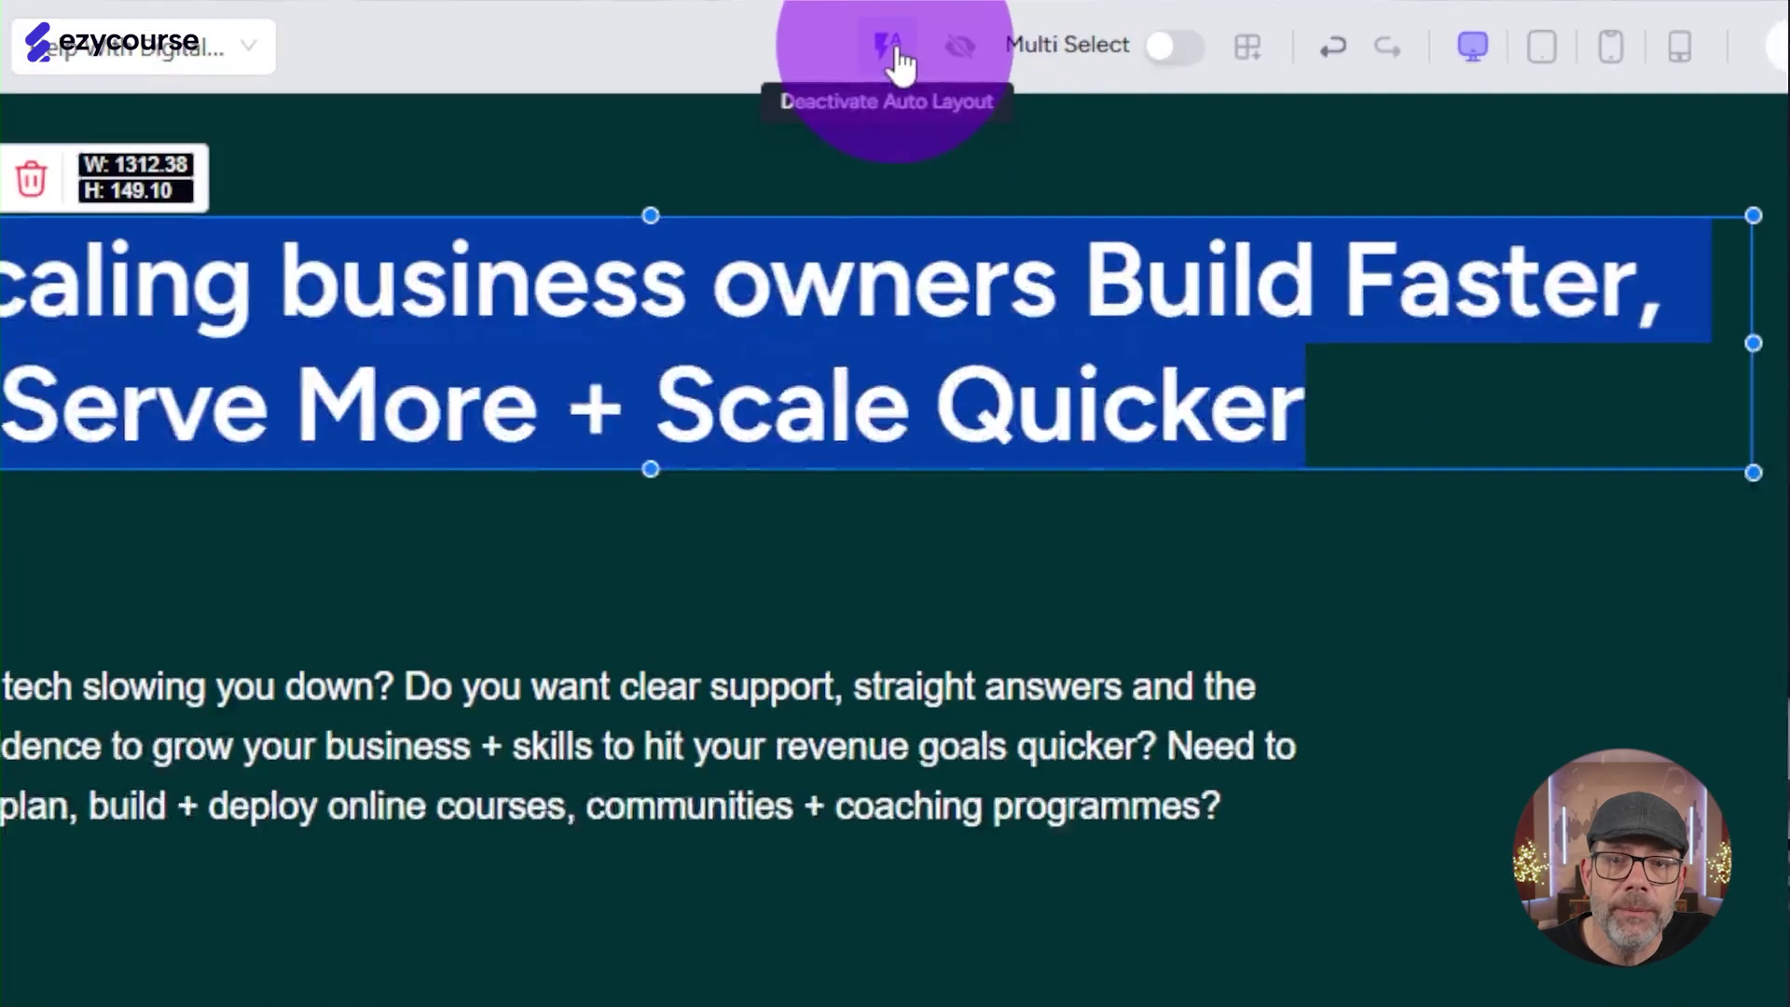
{"action": "key", "text": "ctrl+v"}
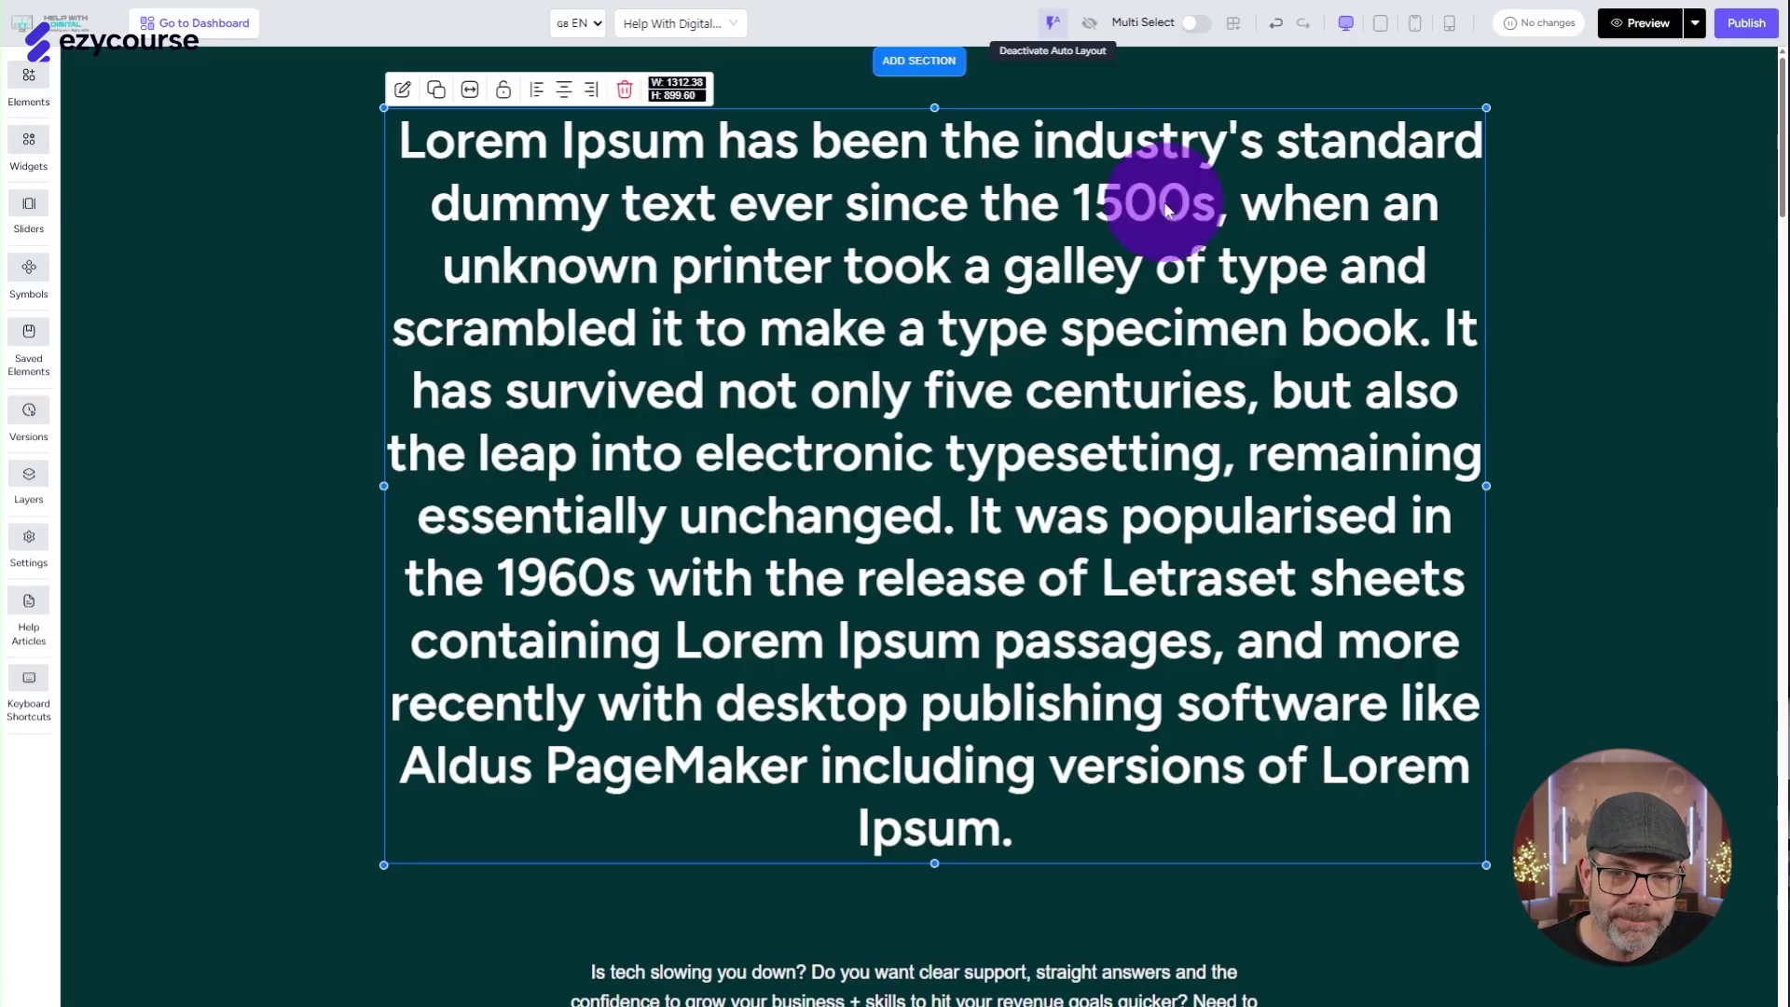
{"action": "left_click", "coordinate": [1276, 22]}
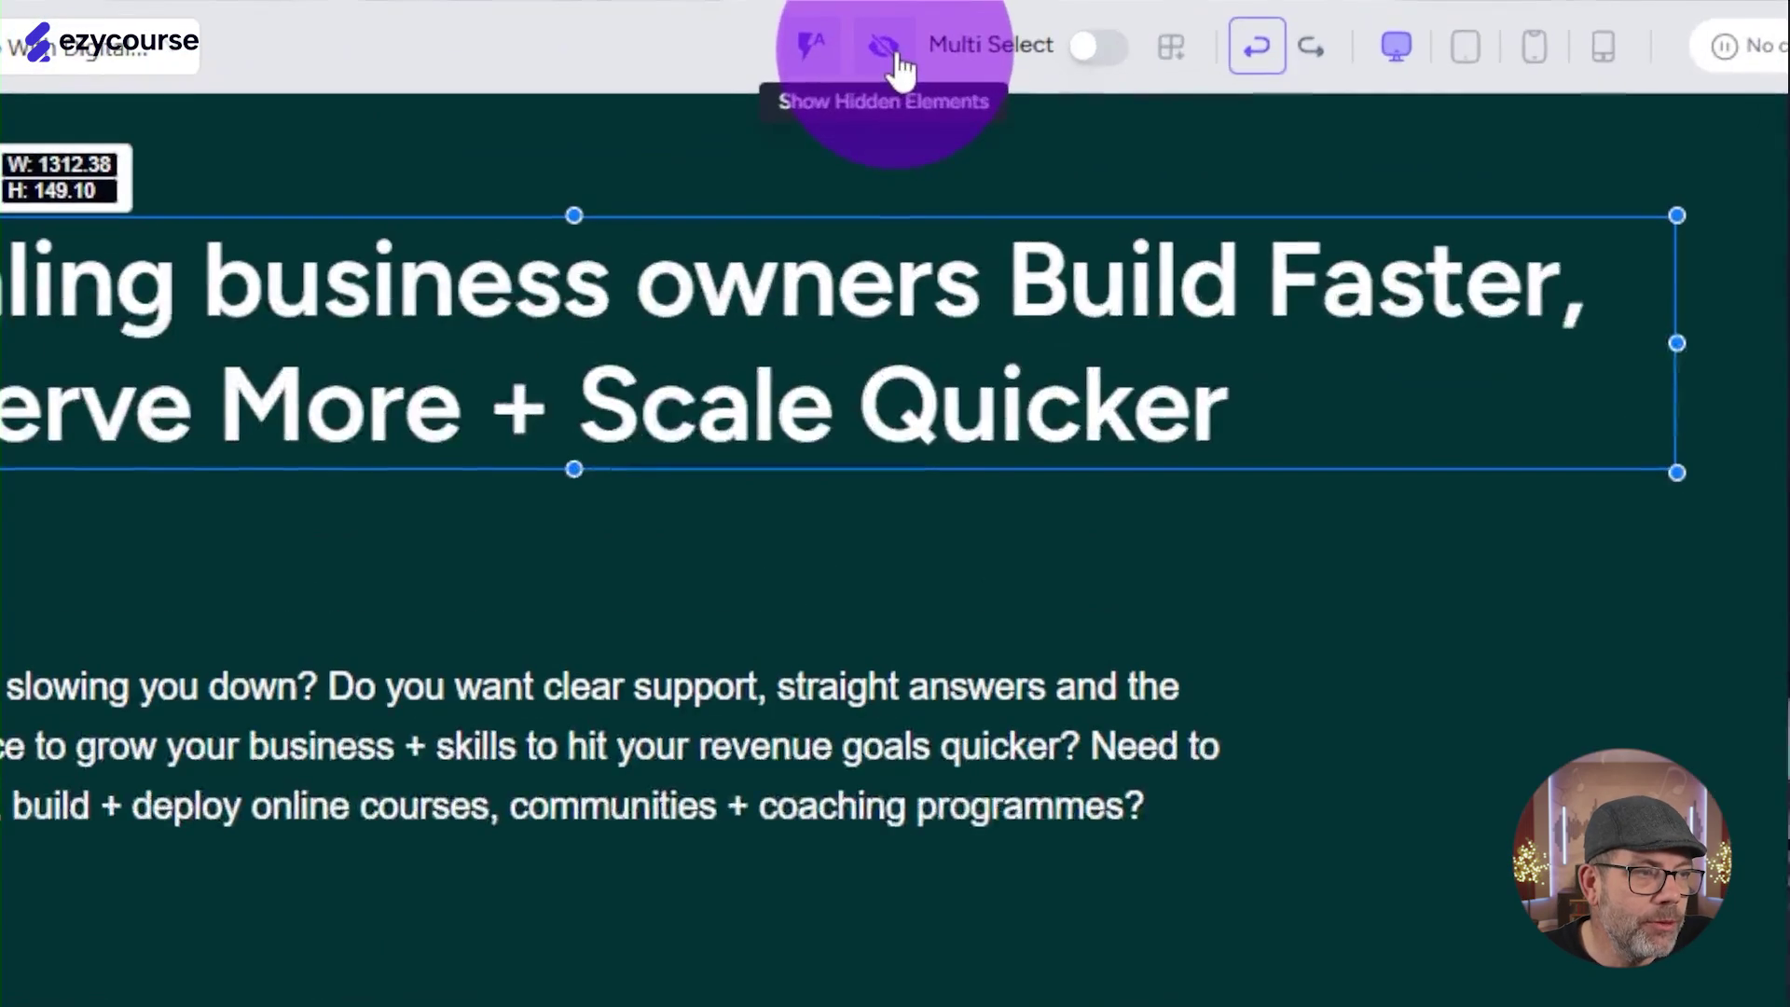
{"action": "left_click", "coordinate": [1091, 25]}
{"action": "left_click", "coordinate": [886, 49]}
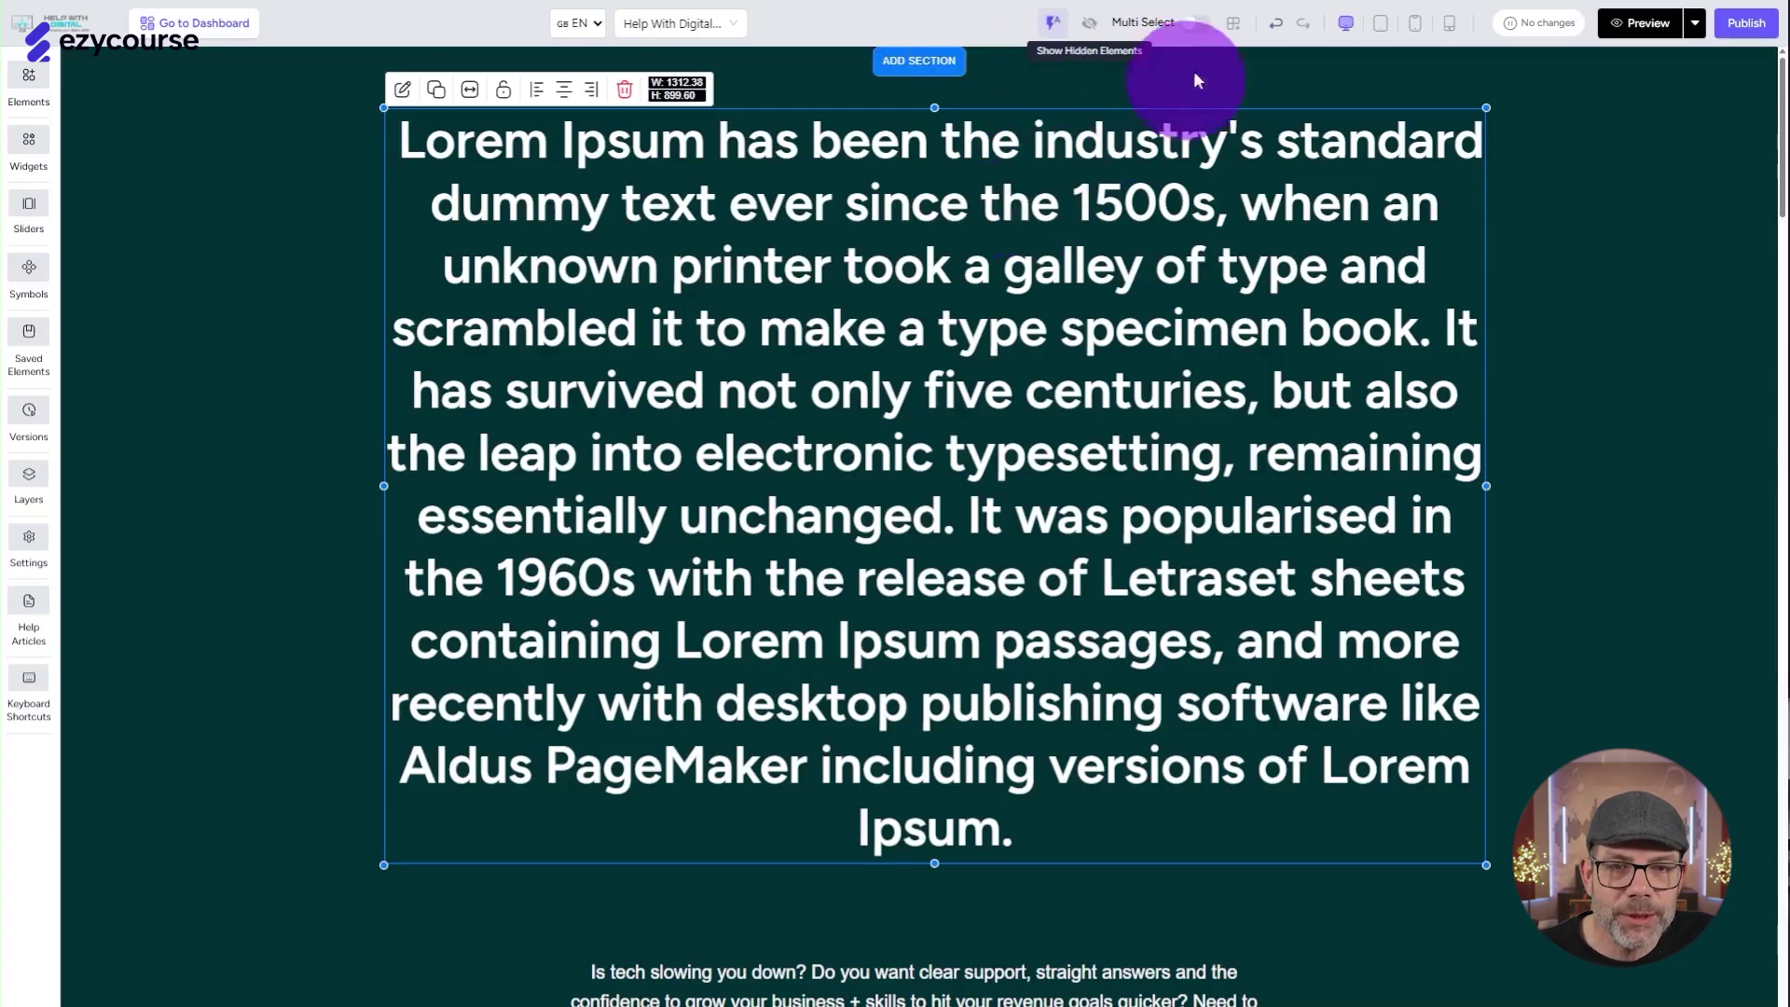
{"action": "left_click", "coordinate": [1276, 22]}
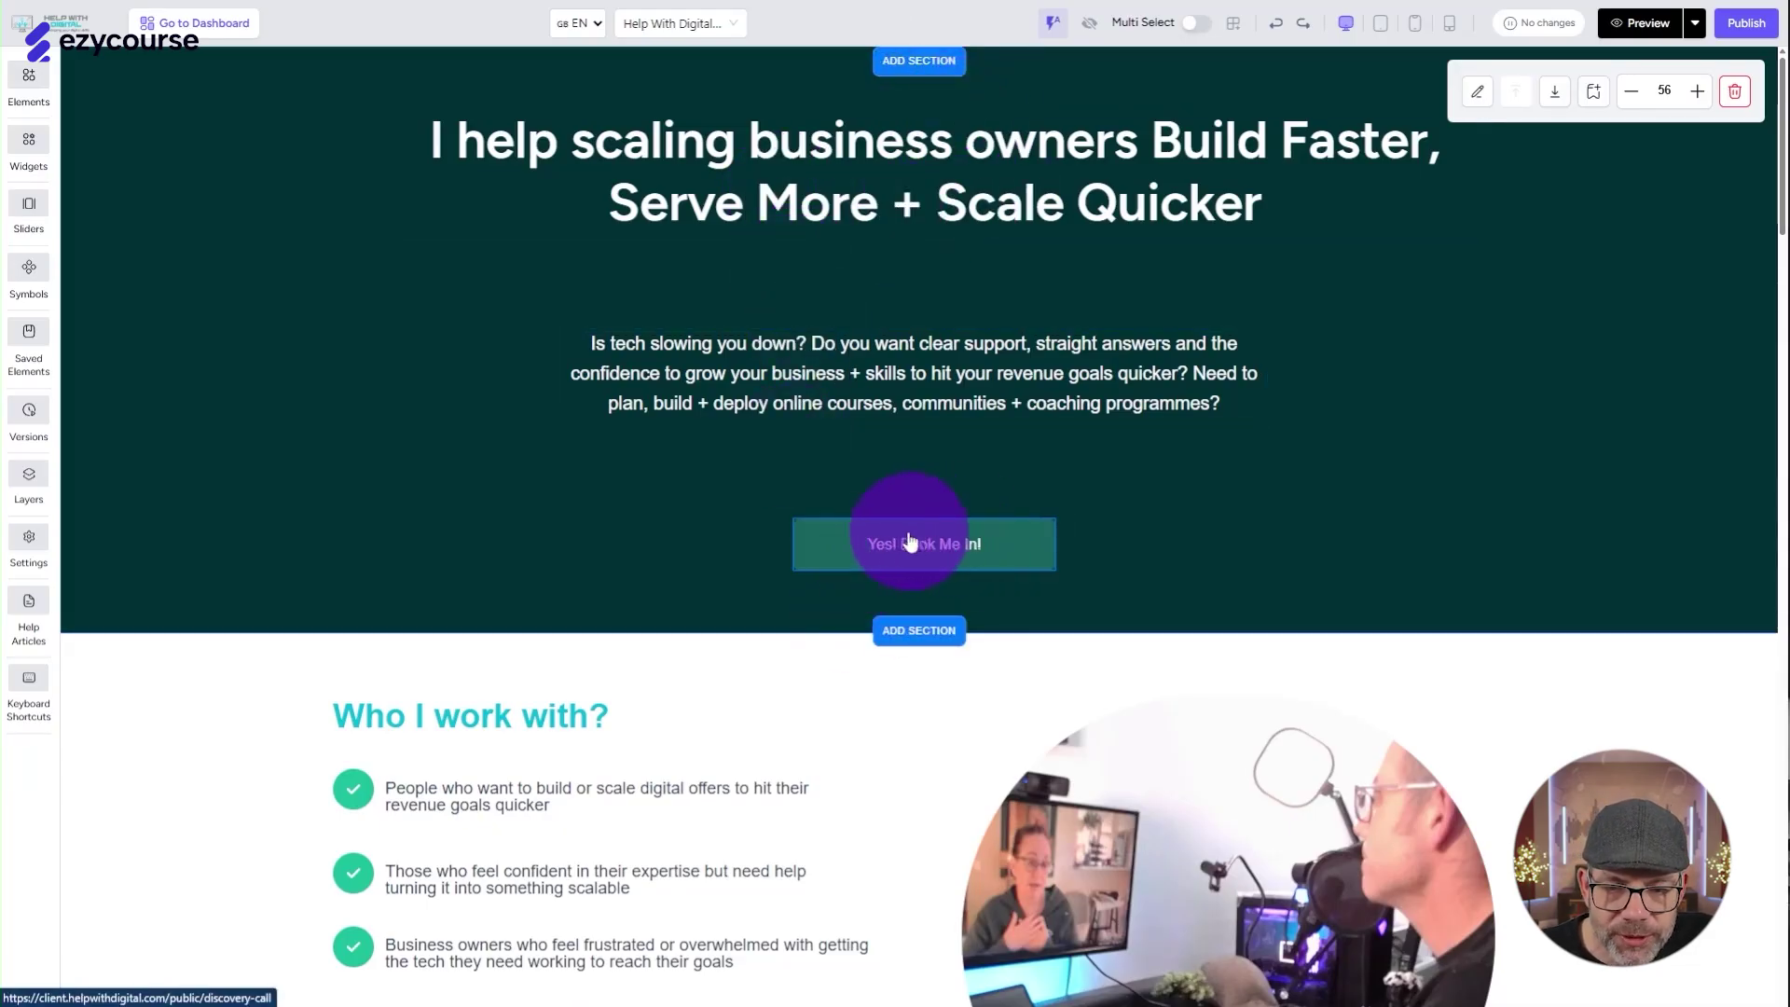
Set the Hide On option of the hero's "Yes! Book Me In!" button to Desktop in its visibility settings
{"action": "left_click", "coordinate": [833, 540]}
{"action": "left_click", "coordinate": [832, 546]}
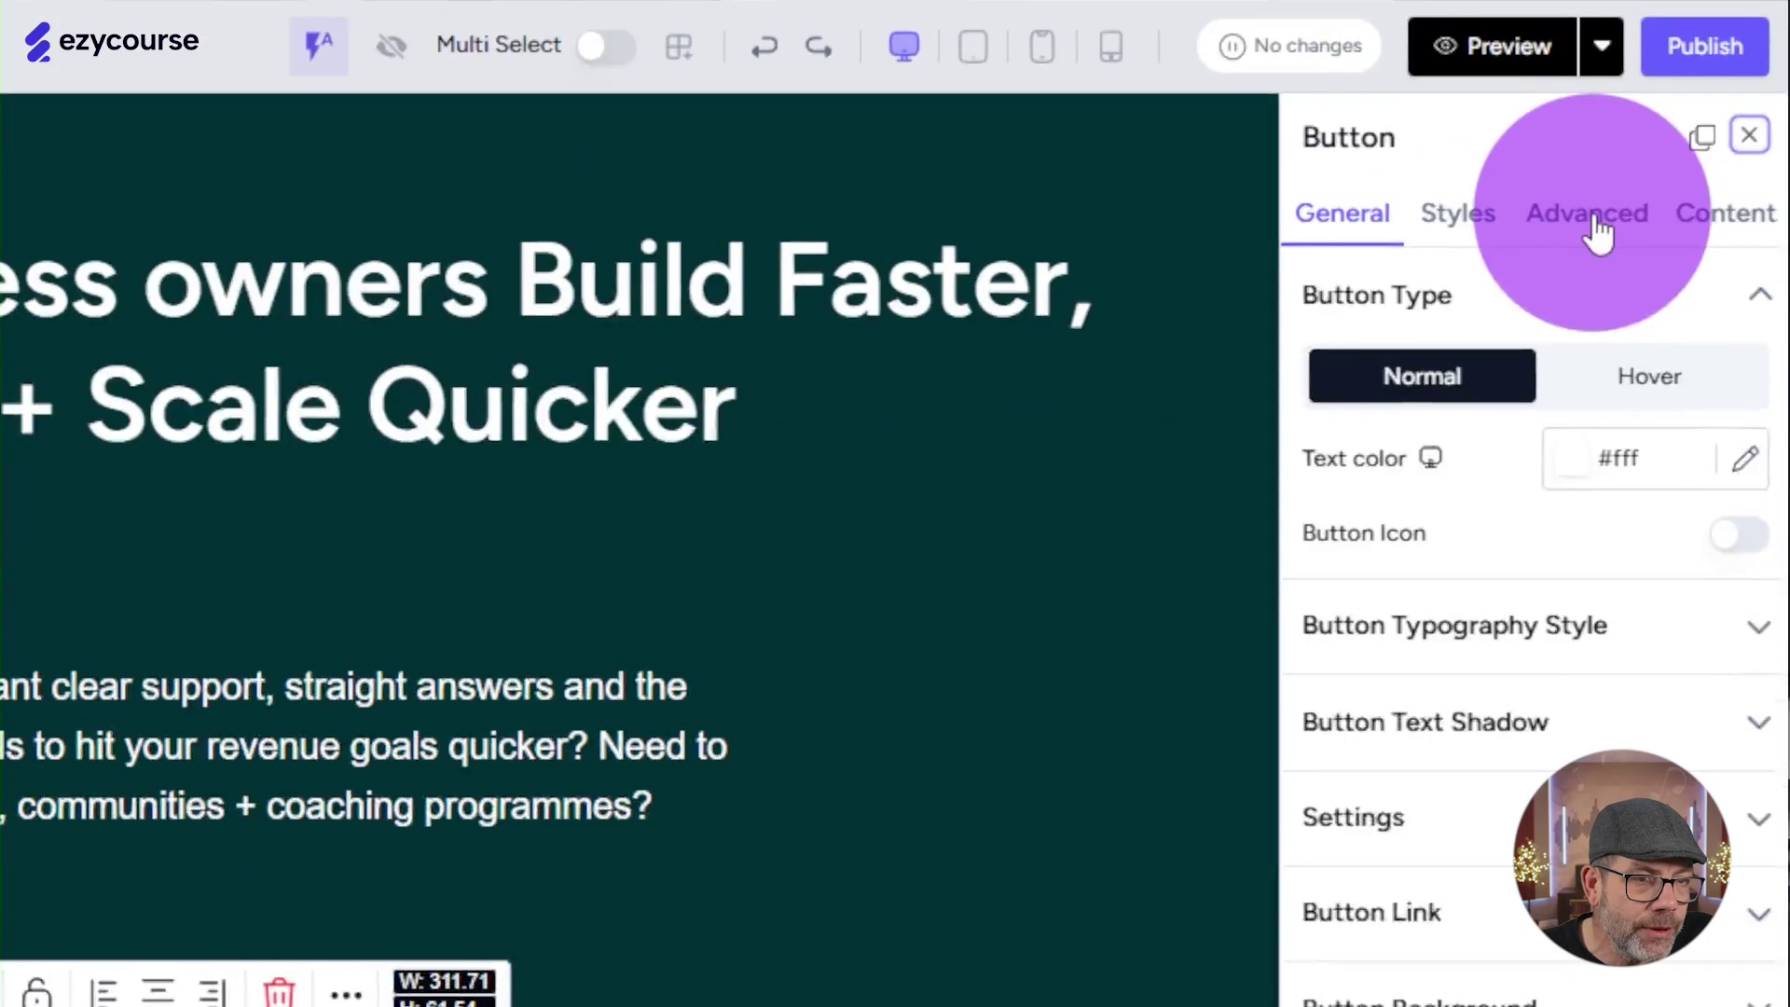
{"action": "left_click", "coordinate": [1690, 108]}
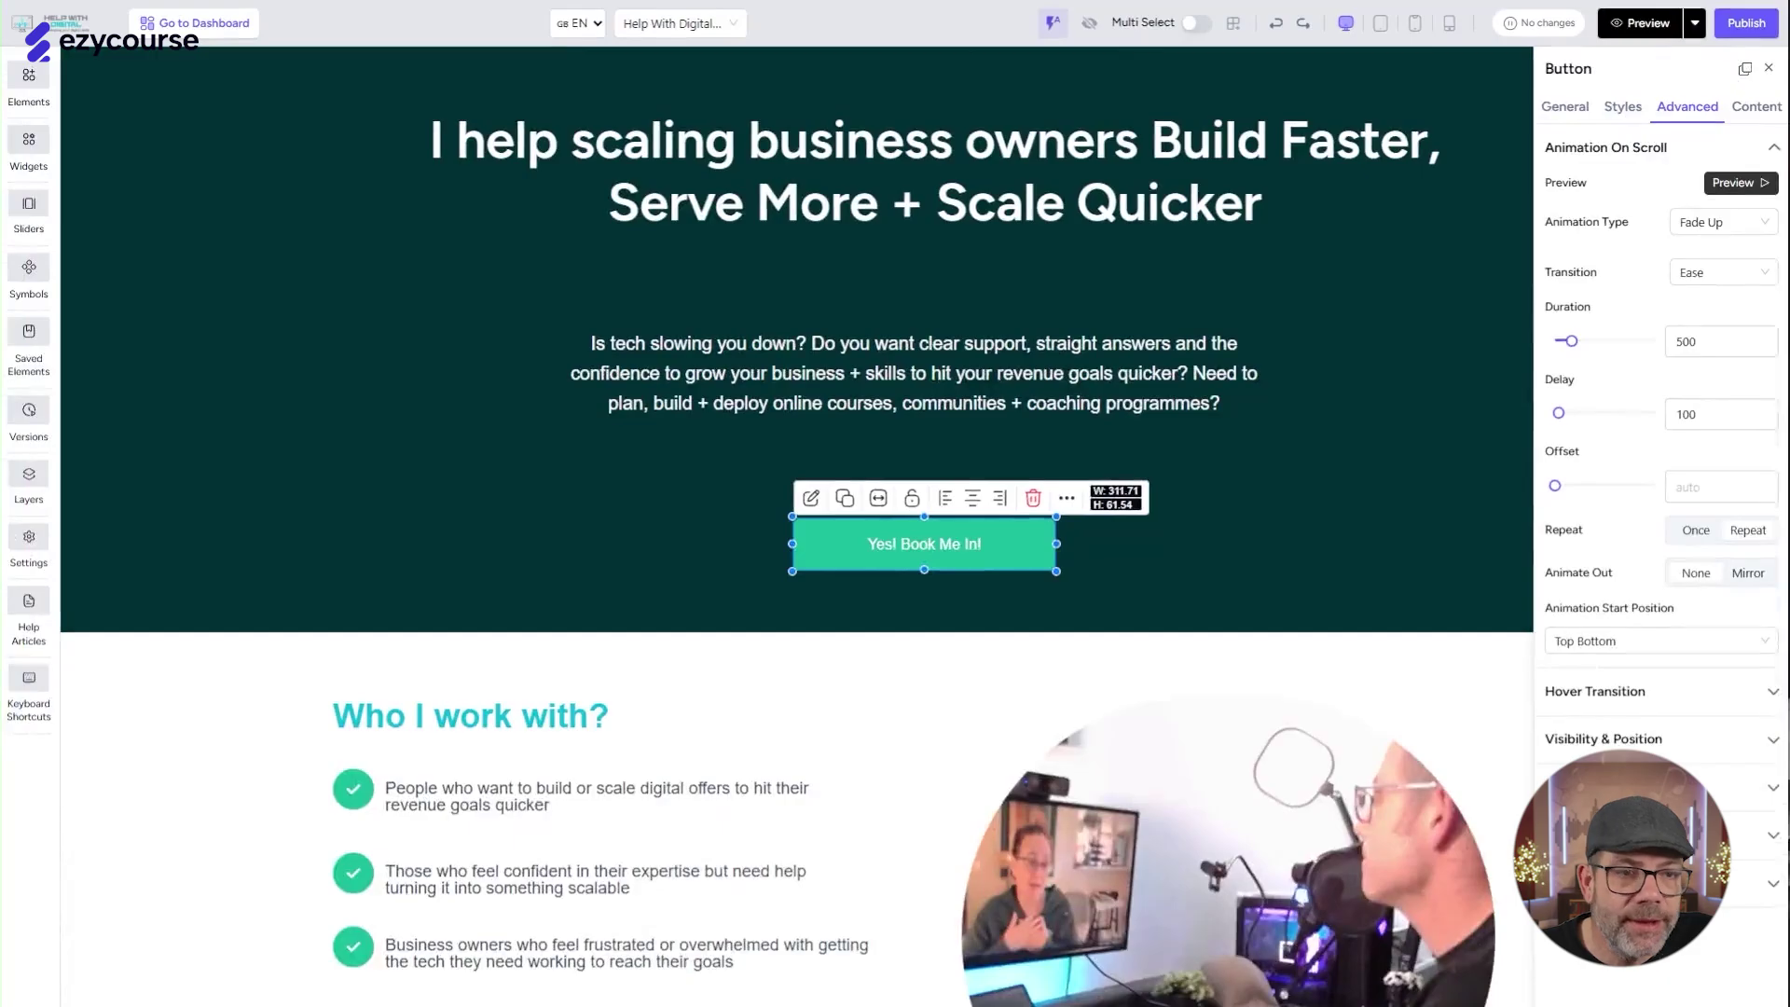
{"action": "left_click", "coordinate": [1596, 151]}
{"action": "left_click", "coordinate": [1600, 244]}
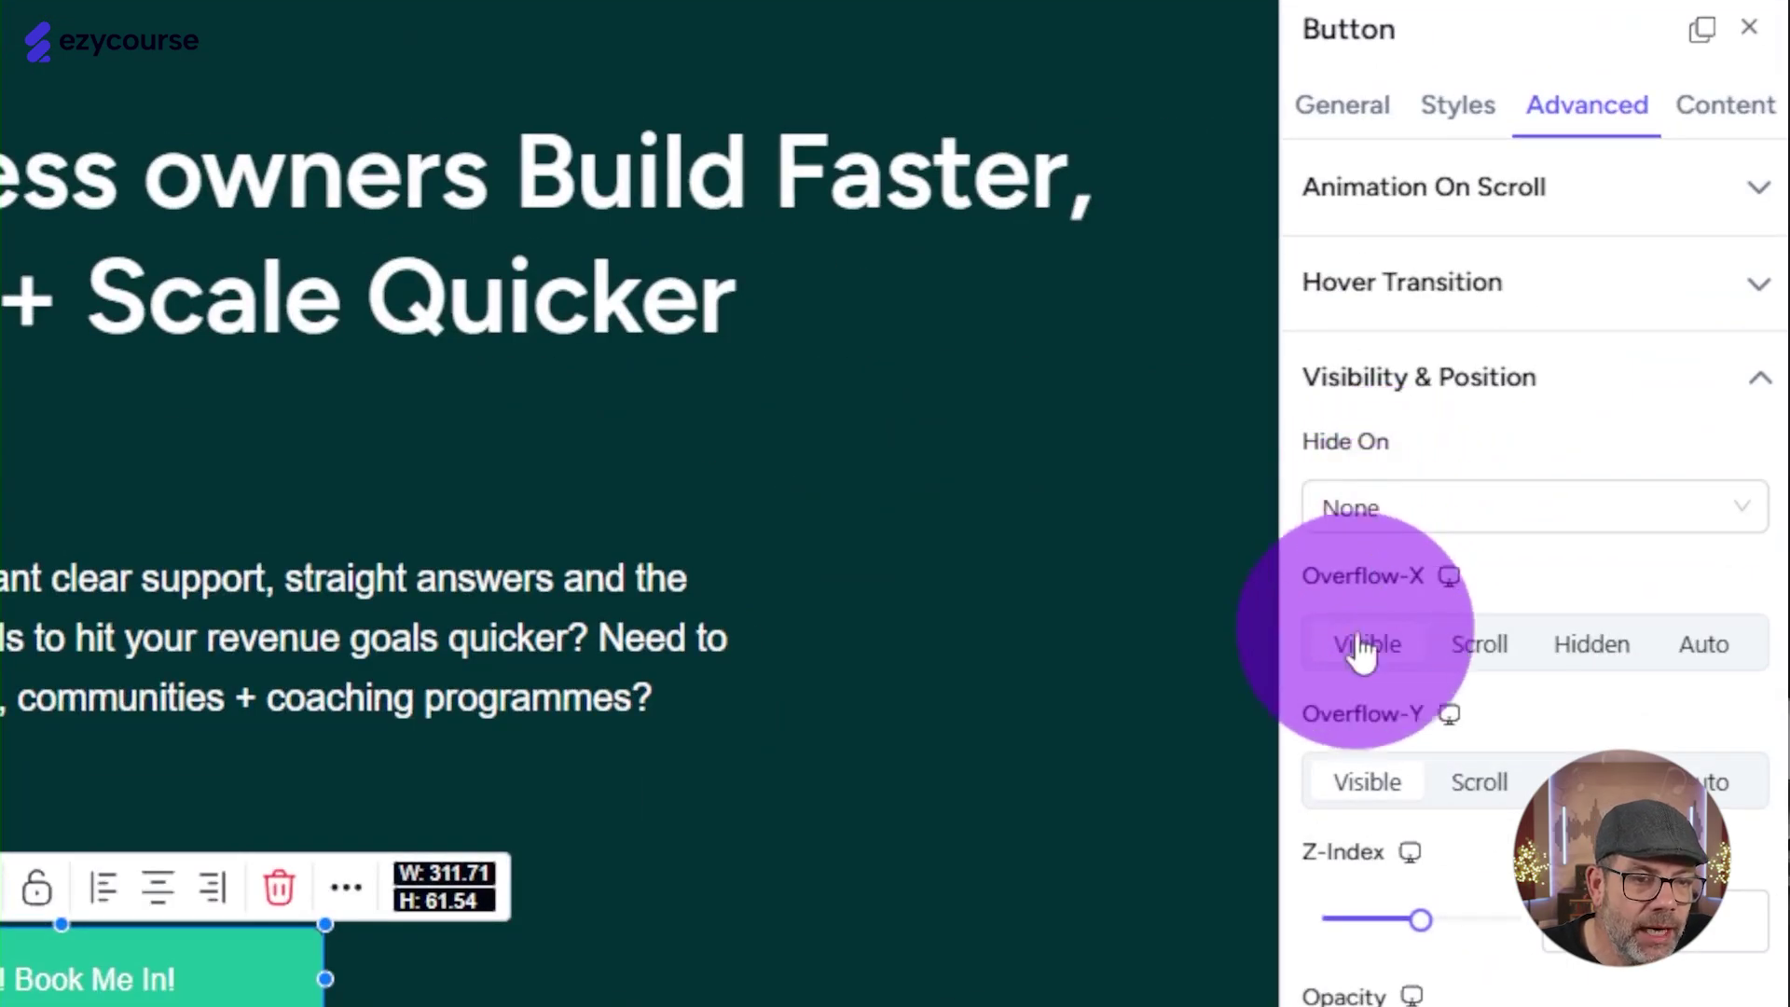
{"action": "left_click", "coordinate": [1370, 508]}
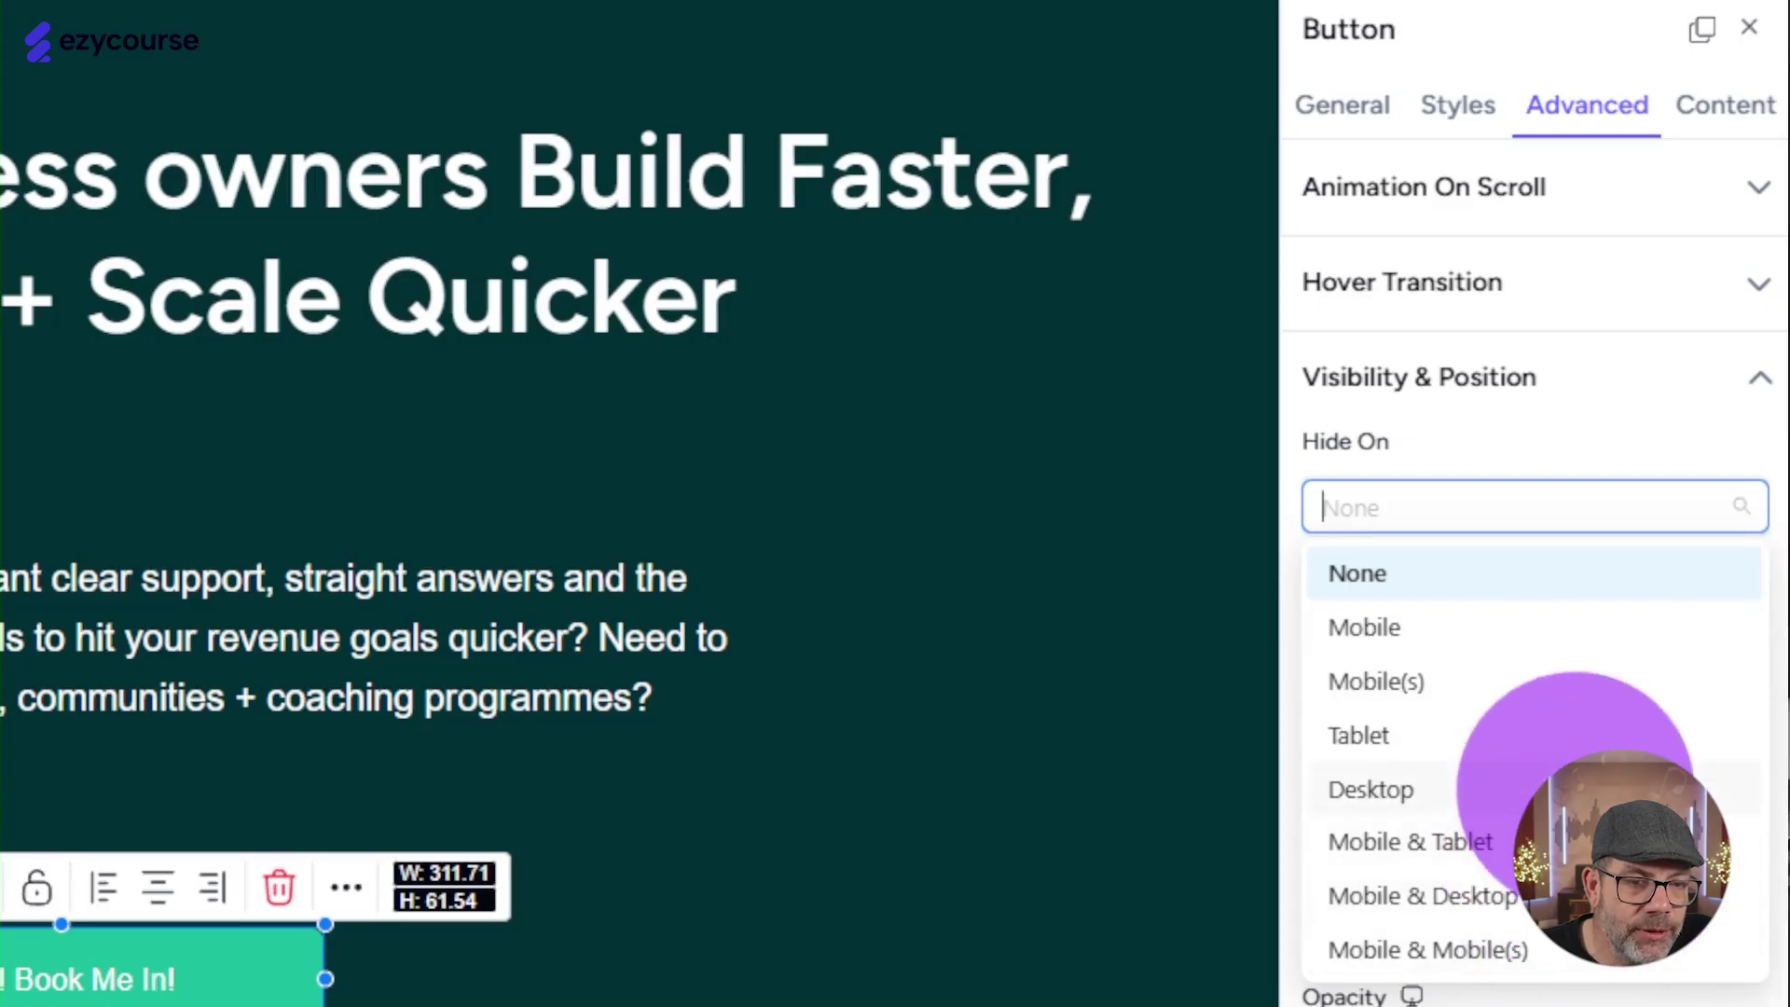
{"action": "left_click", "coordinate": [1464, 797]}
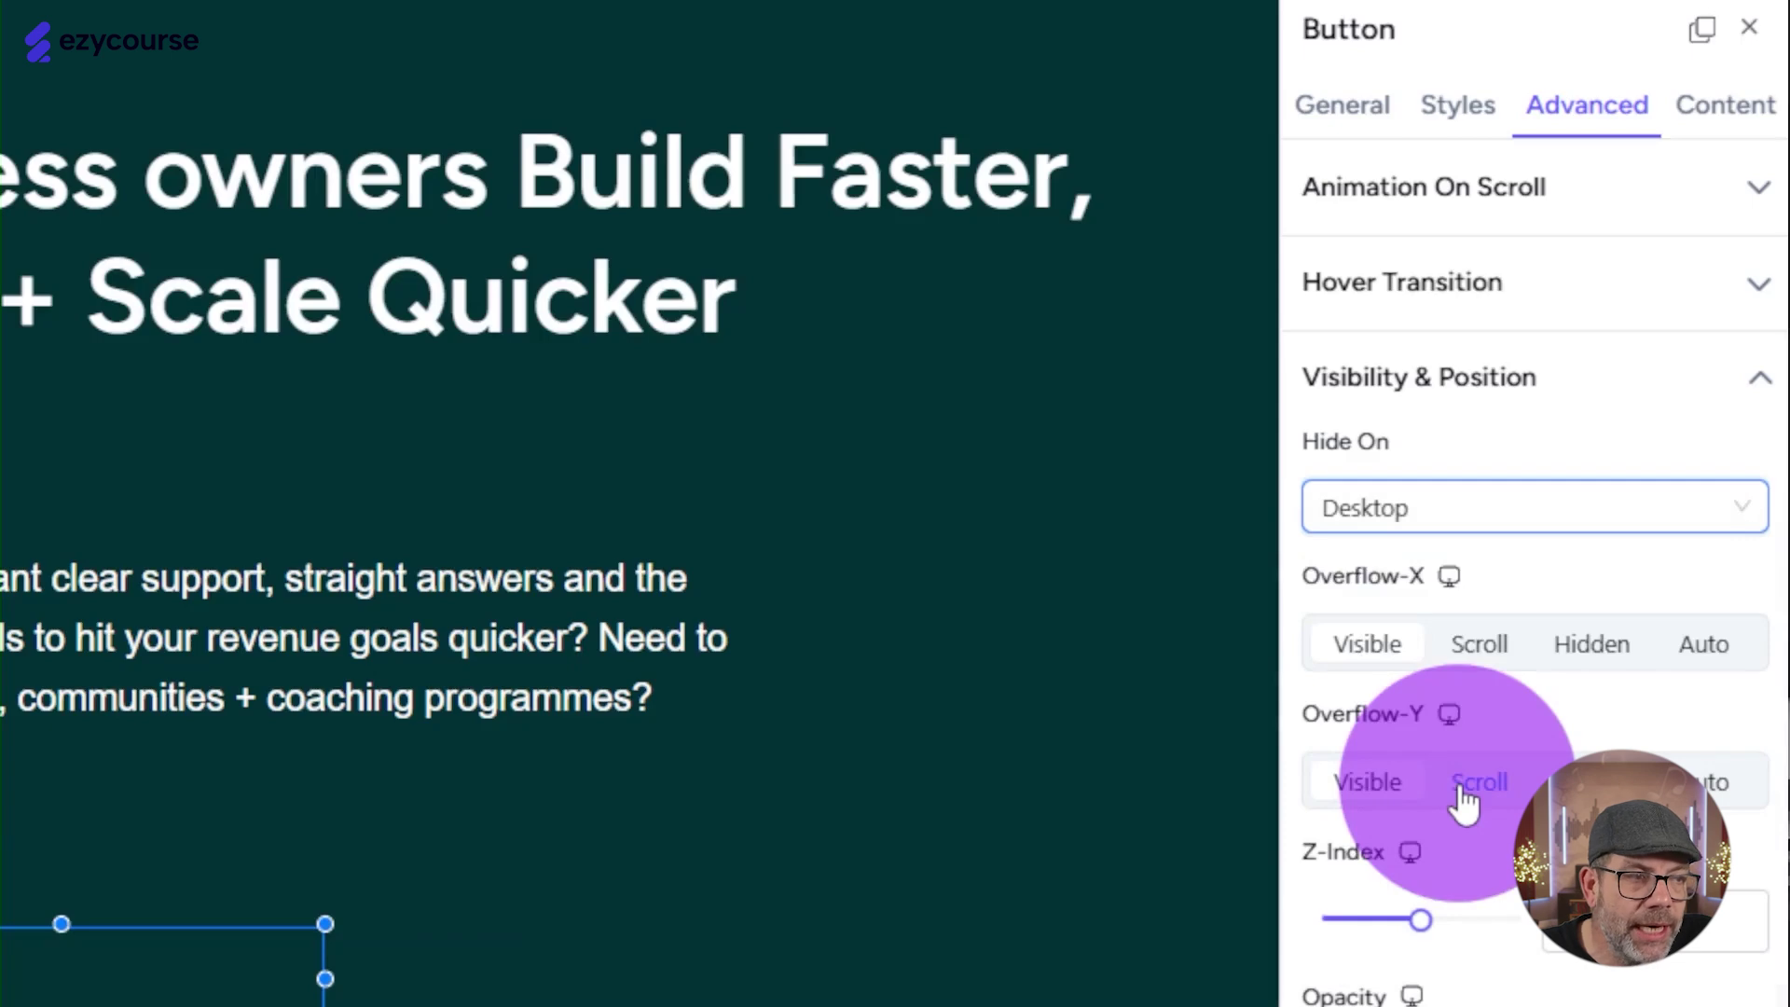
Turn on the display of hidden elements to view the hero button, and turn it off again
{"action": "left_click", "coordinate": [1535, 508]}
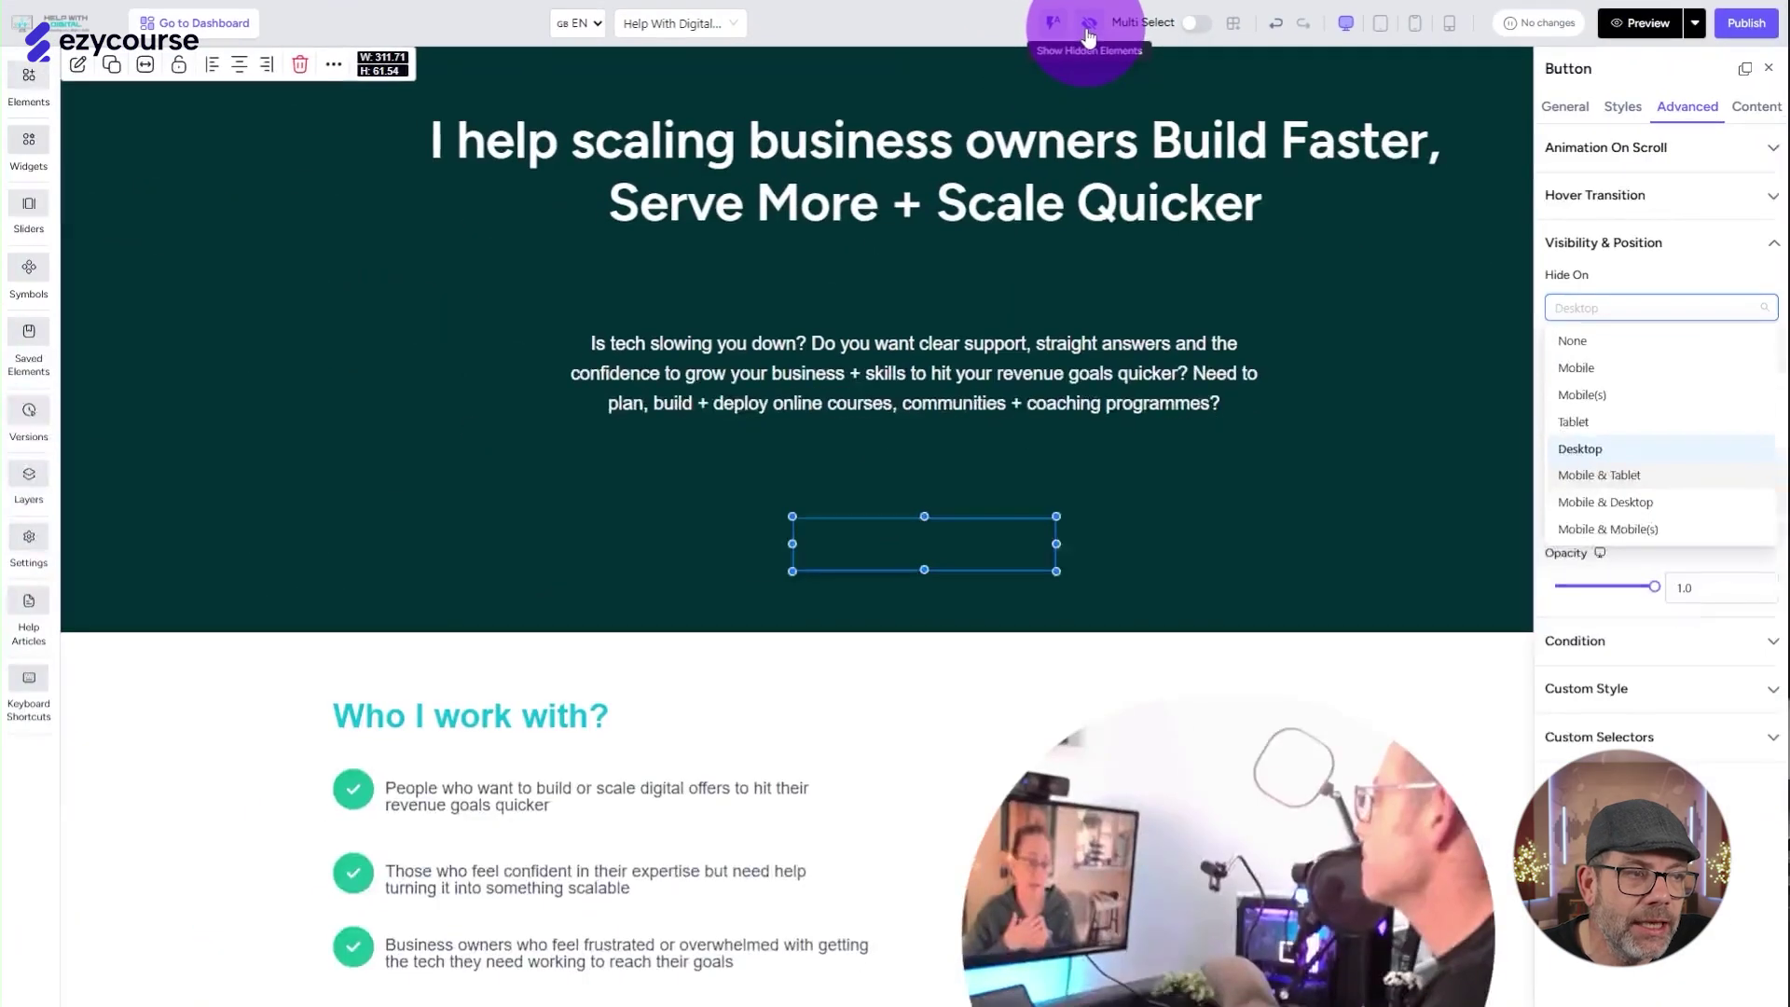
{"action": "left_click", "coordinate": [901, 51]}
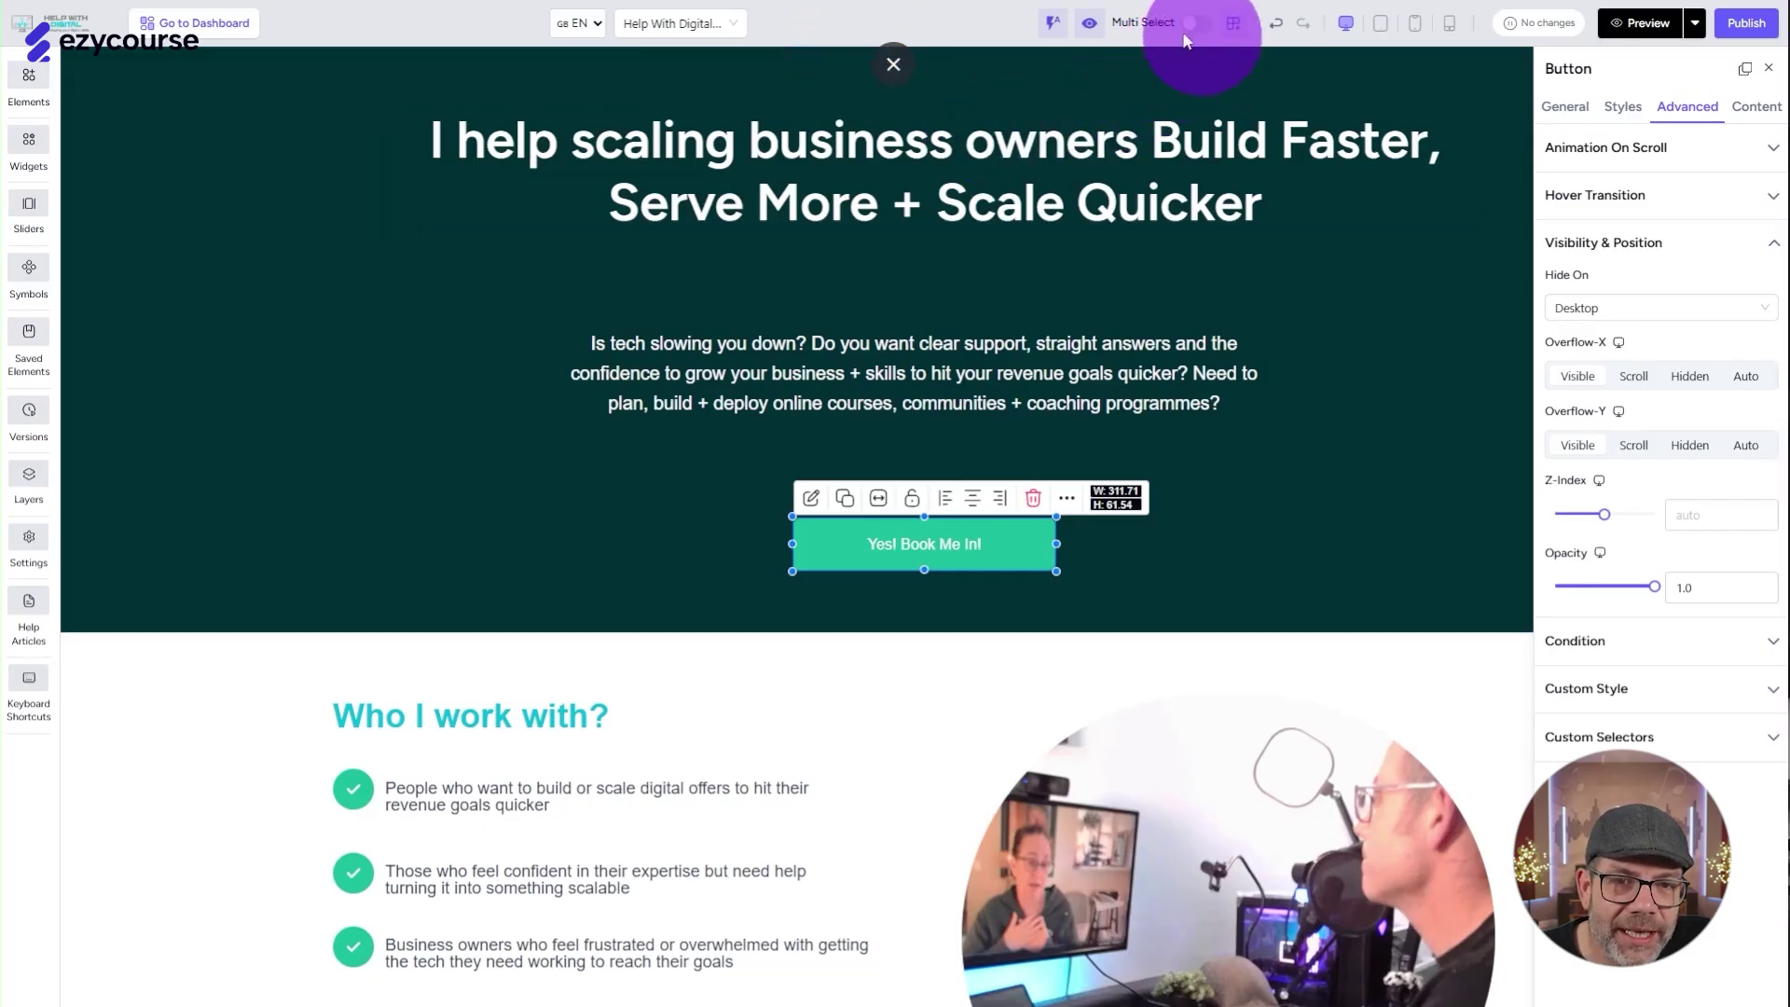
{"action": "left_click", "coordinate": [1102, 28]}
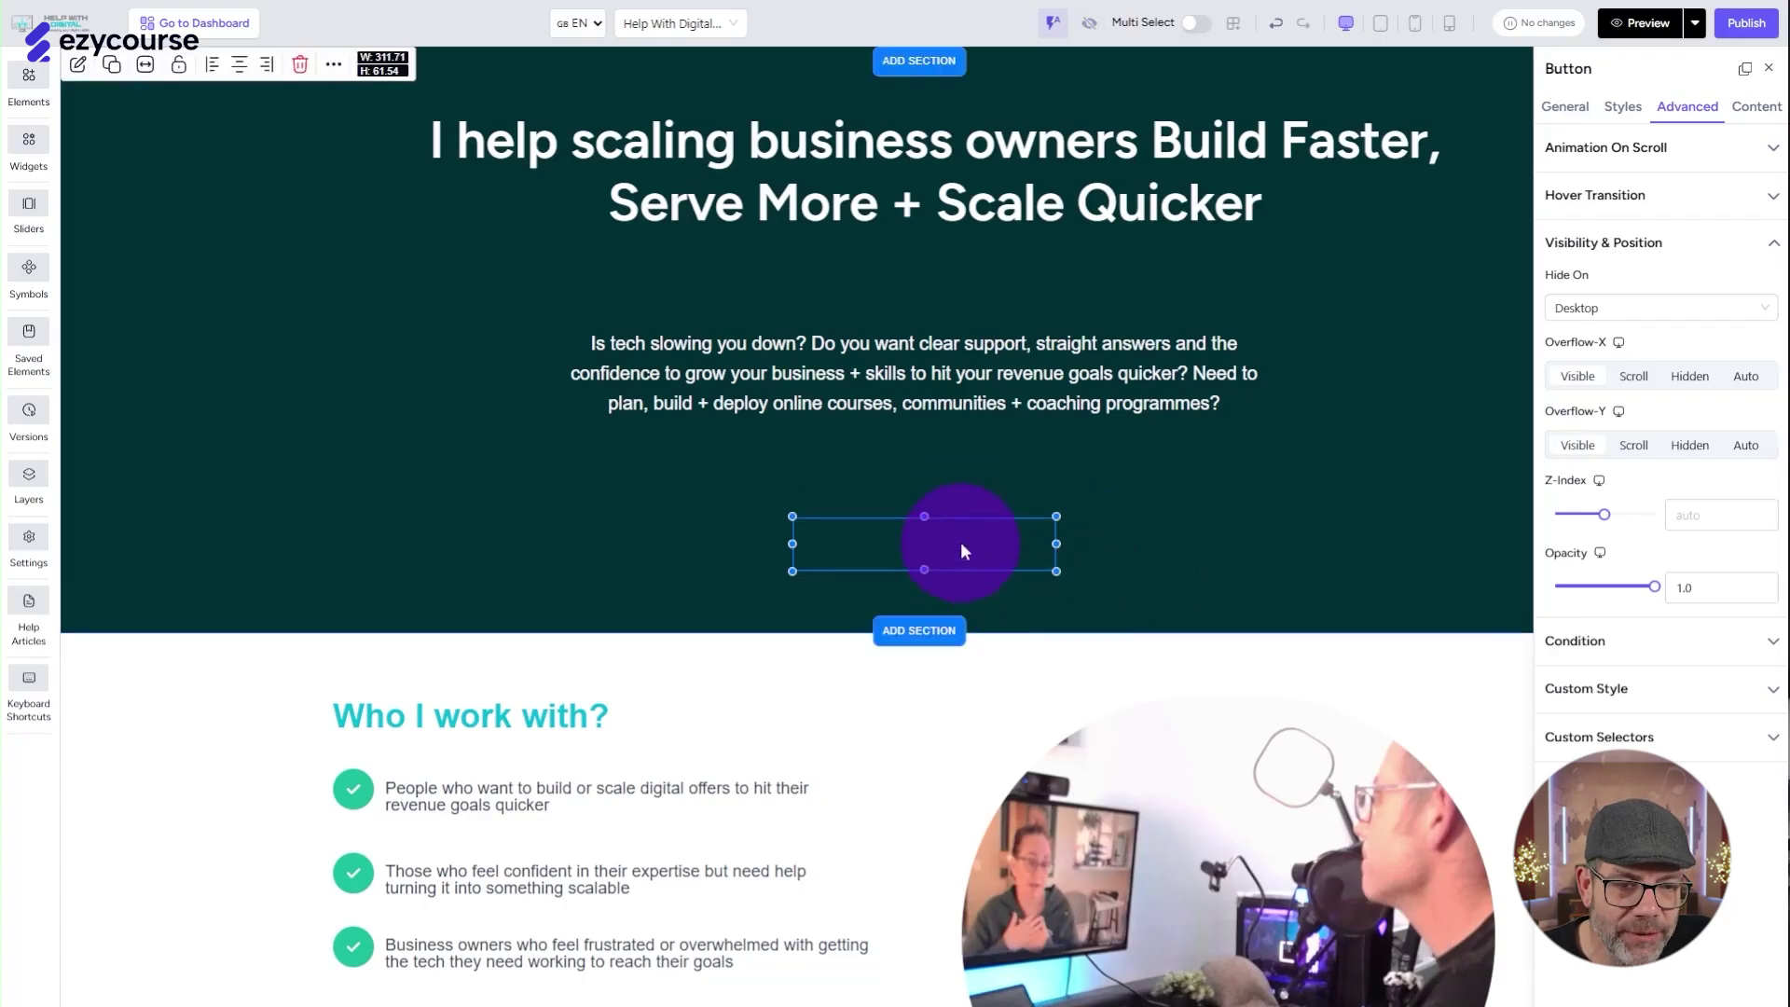
Set the hero section's Hide On option to None and toggle the display of hidden elements
{"action": "left_click", "coordinate": [960, 539]}
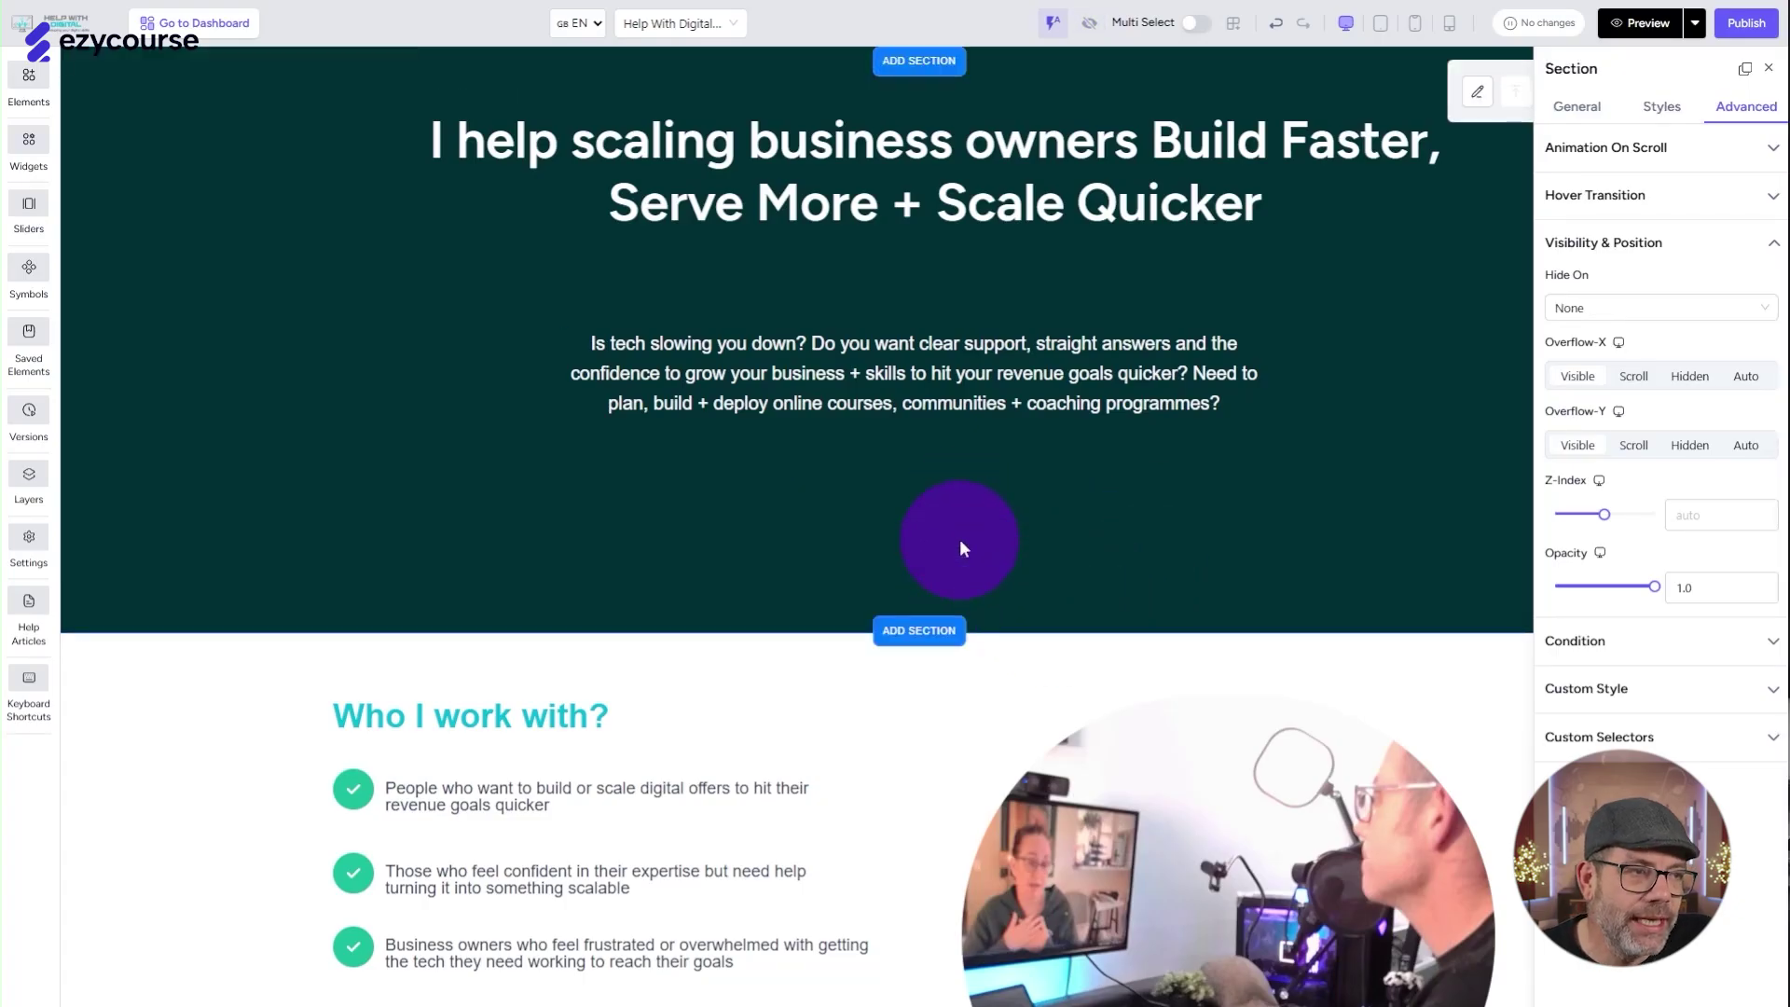
{"action": "left_click", "coordinate": [1579, 304]}
{"action": "left_click", "coordinate": [1579, 339]}
{"action": "left_click", "coordinate": [1089, 22]}
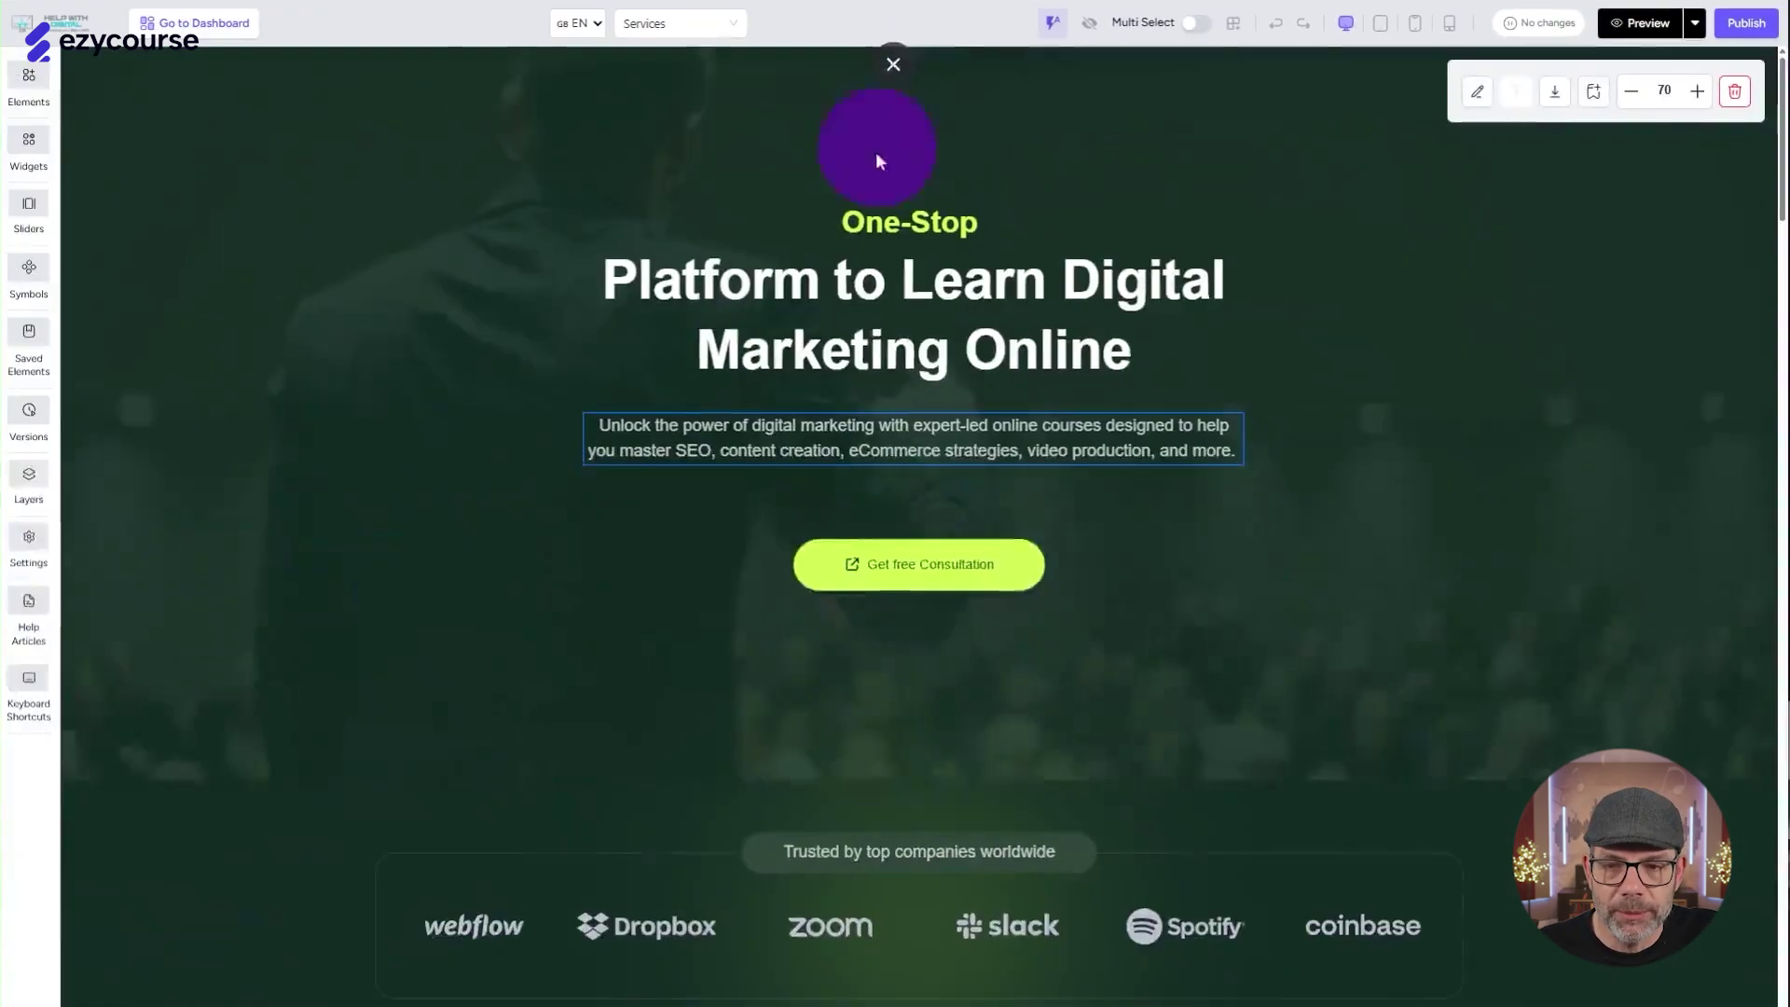
Multi-select the "Start Your Digital Journey" heading and the paragraph below it, extend the selection to all siblings, and clear it
{"action": "scroll", "coordinate": [865, 312], "scroll_direction": "down", "scroll_amount": 8}
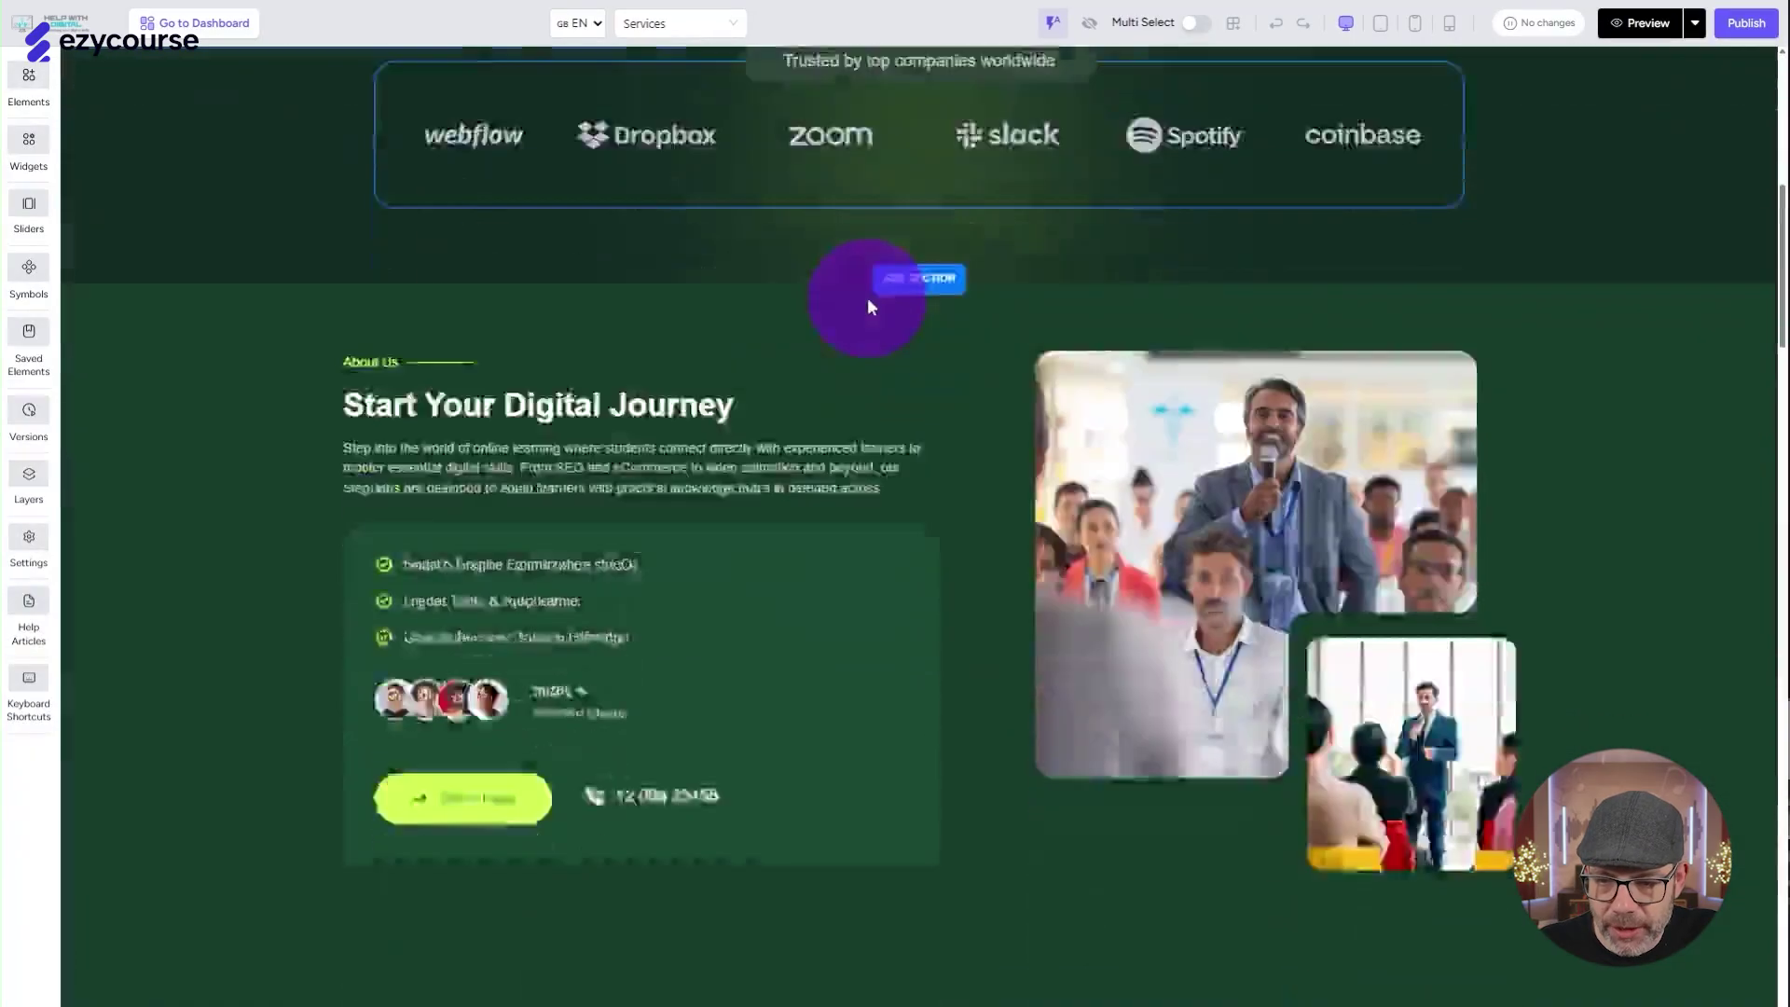
{"action": "scroll", "coordinate": [867, 307], "scroll_direction": "down", "scroll_amount": 2}
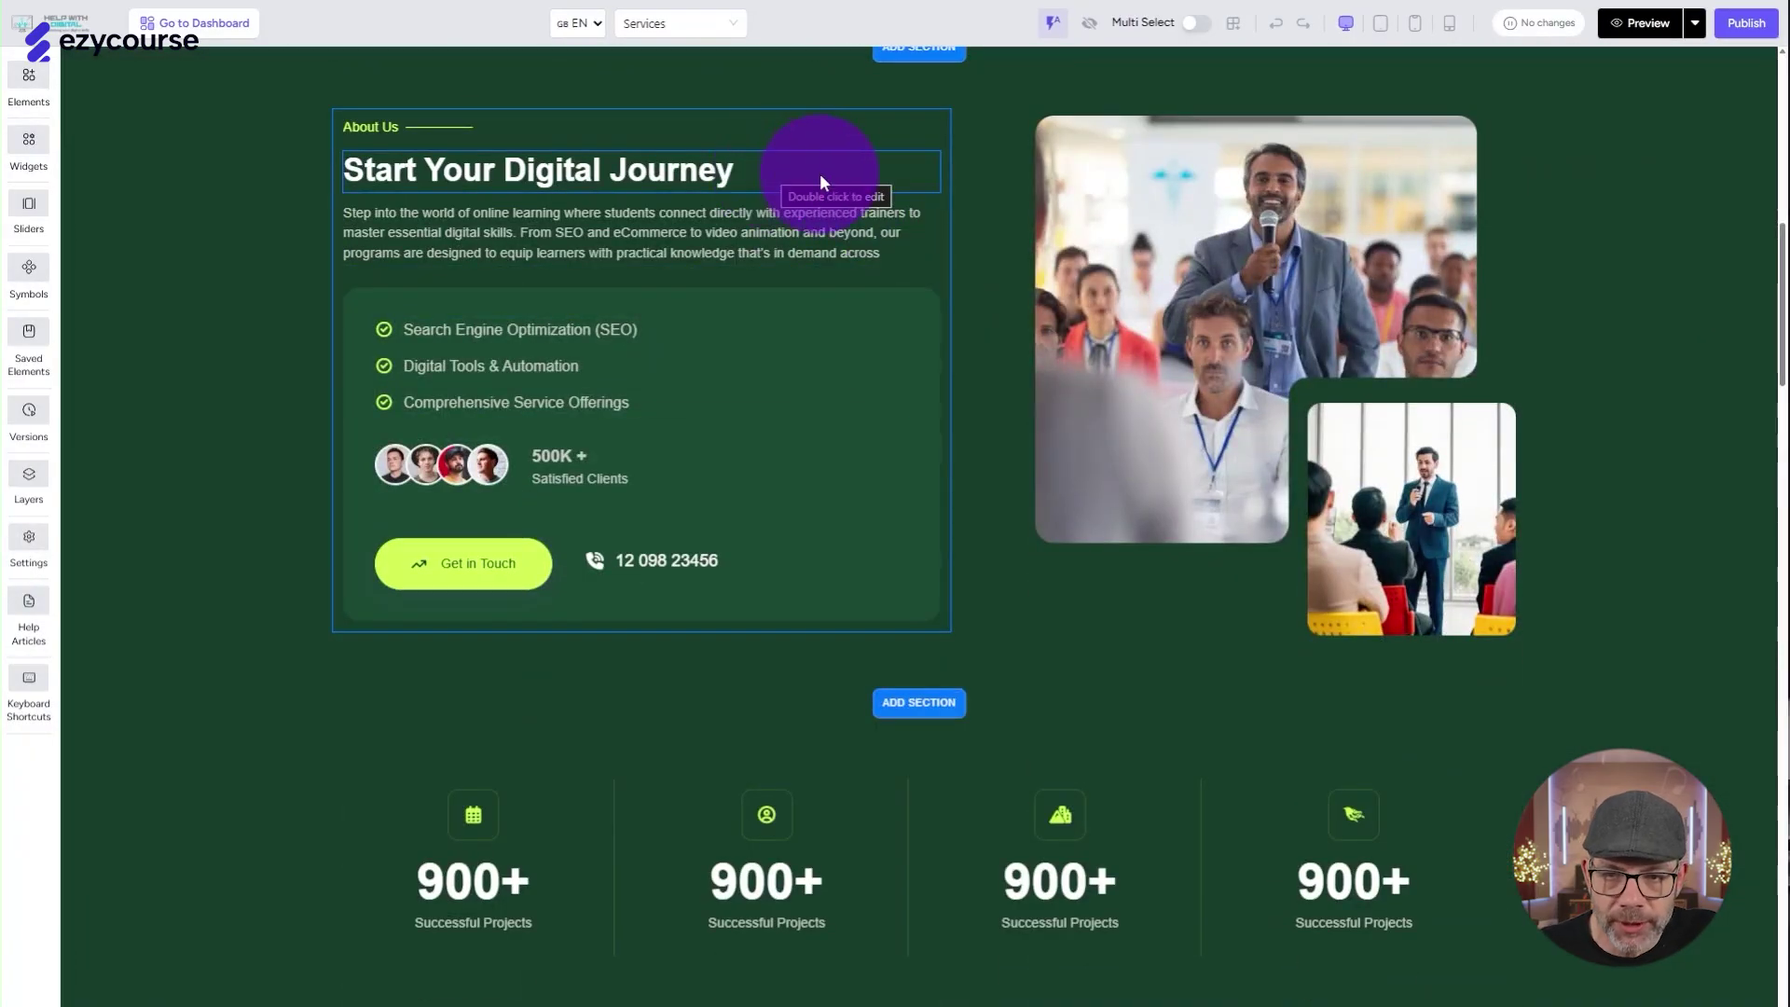
{"action": "left_click", "coordinate": [886, 166], "text": "shift"}
{"action": "left_click", "coordinate": [891, 177], "text": "shift"}
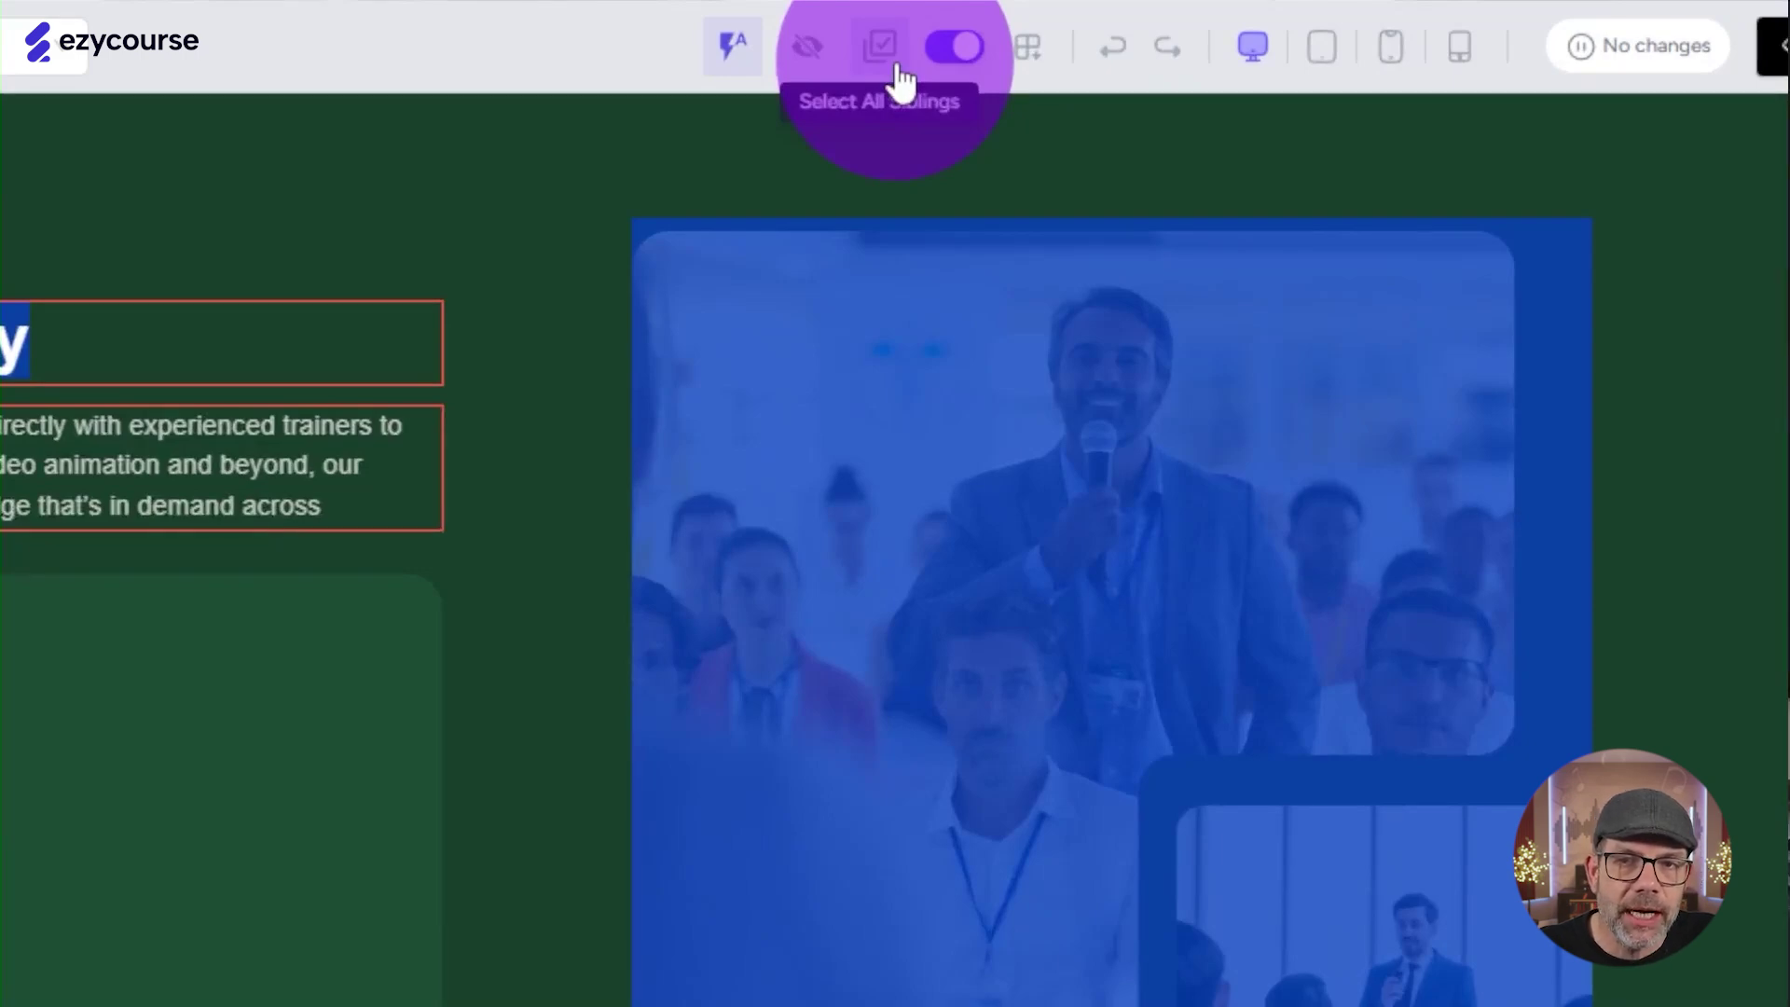
{"action": "left_click", "coordinate": [898, 74]}
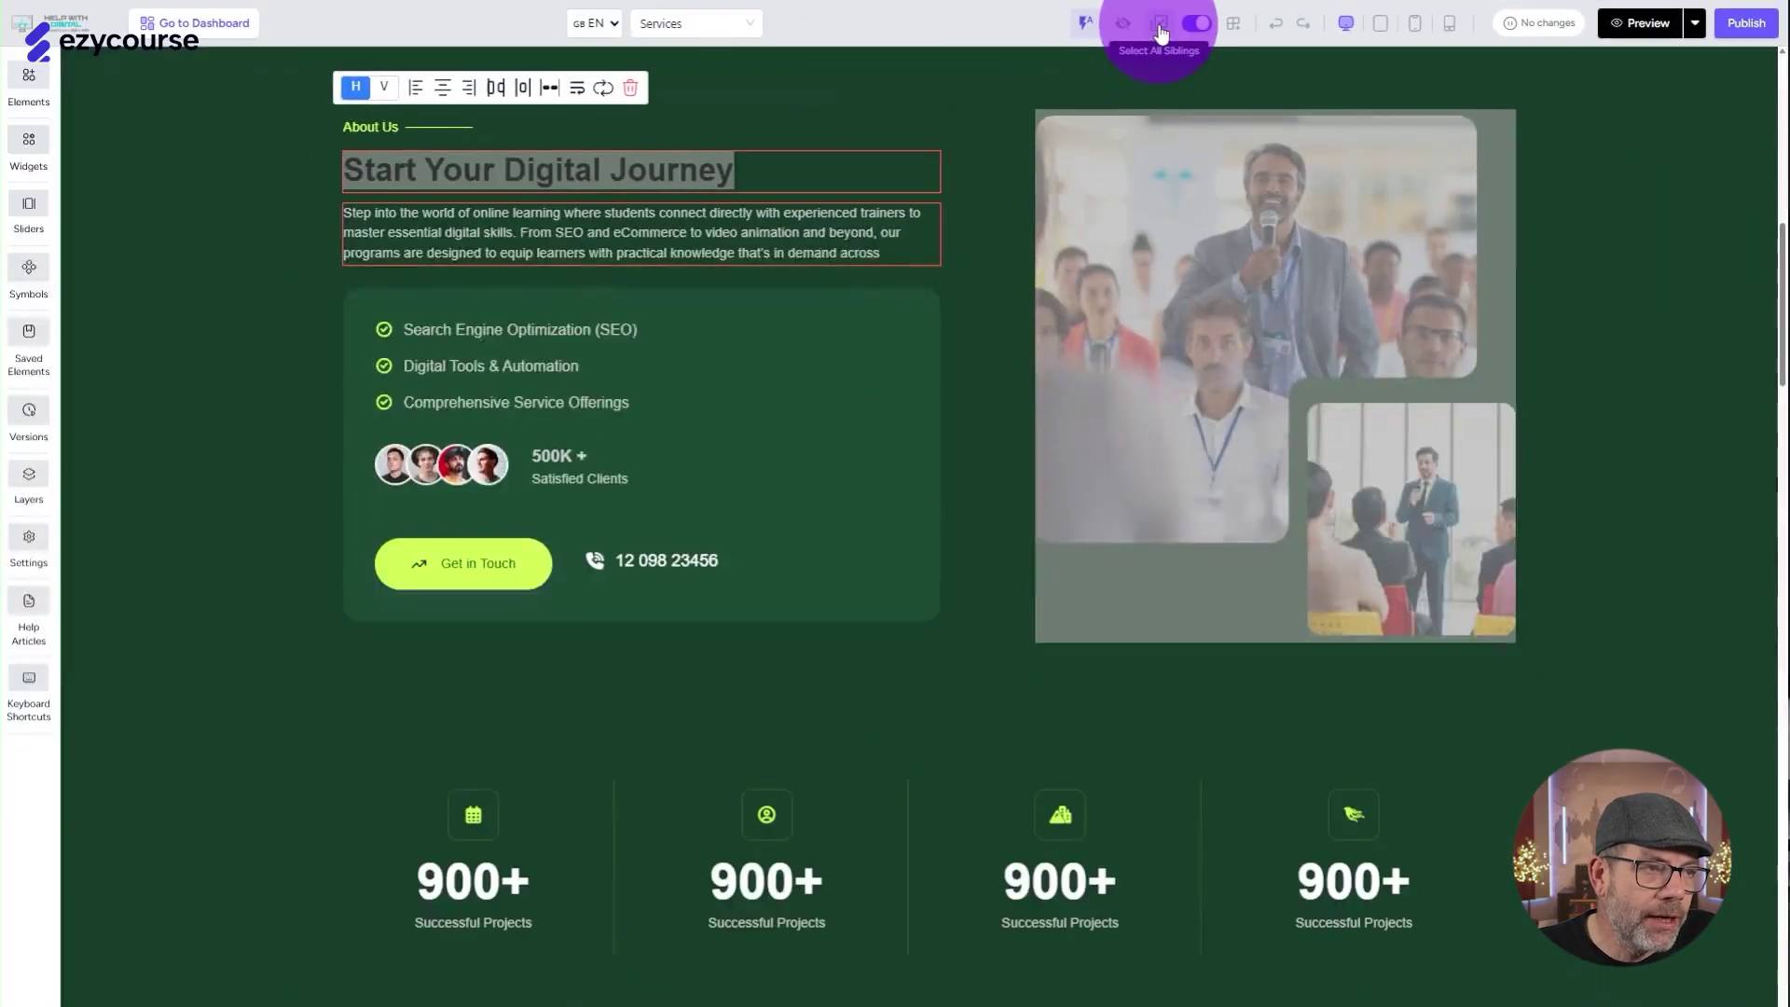
{"action": "left_click", "coordinate": [898, 51]}
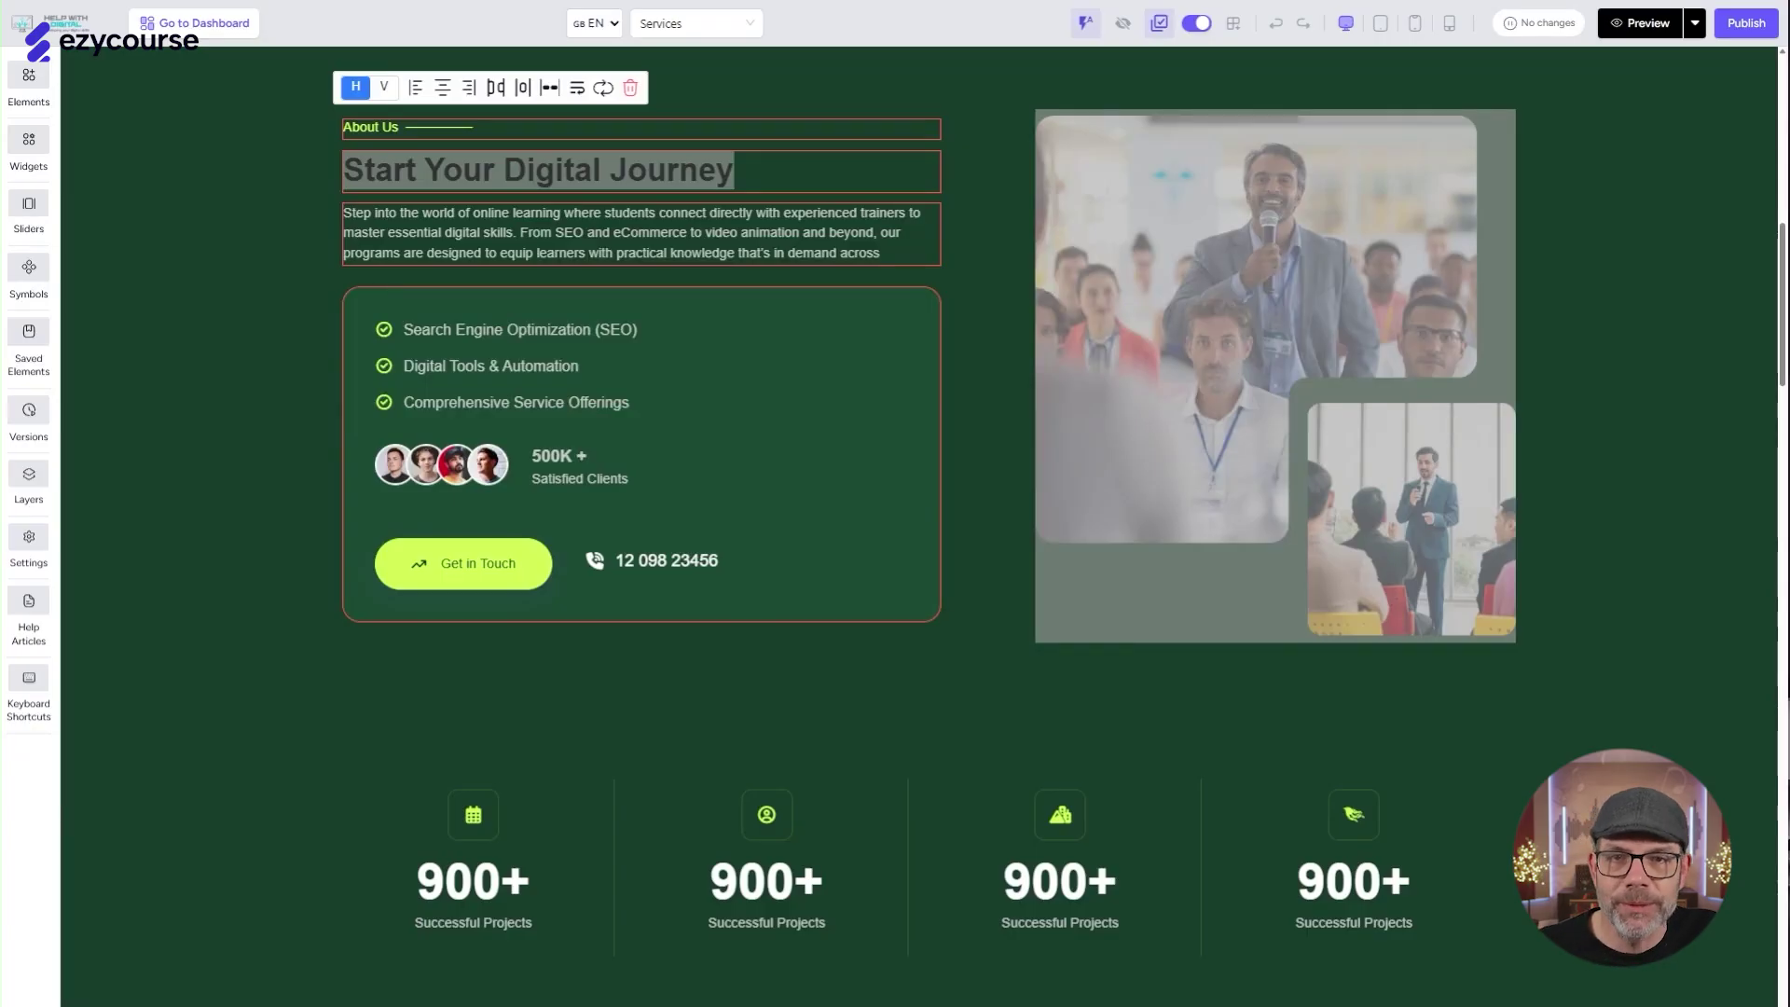
{"action": "left_click", "coordinate": [207, 410]}
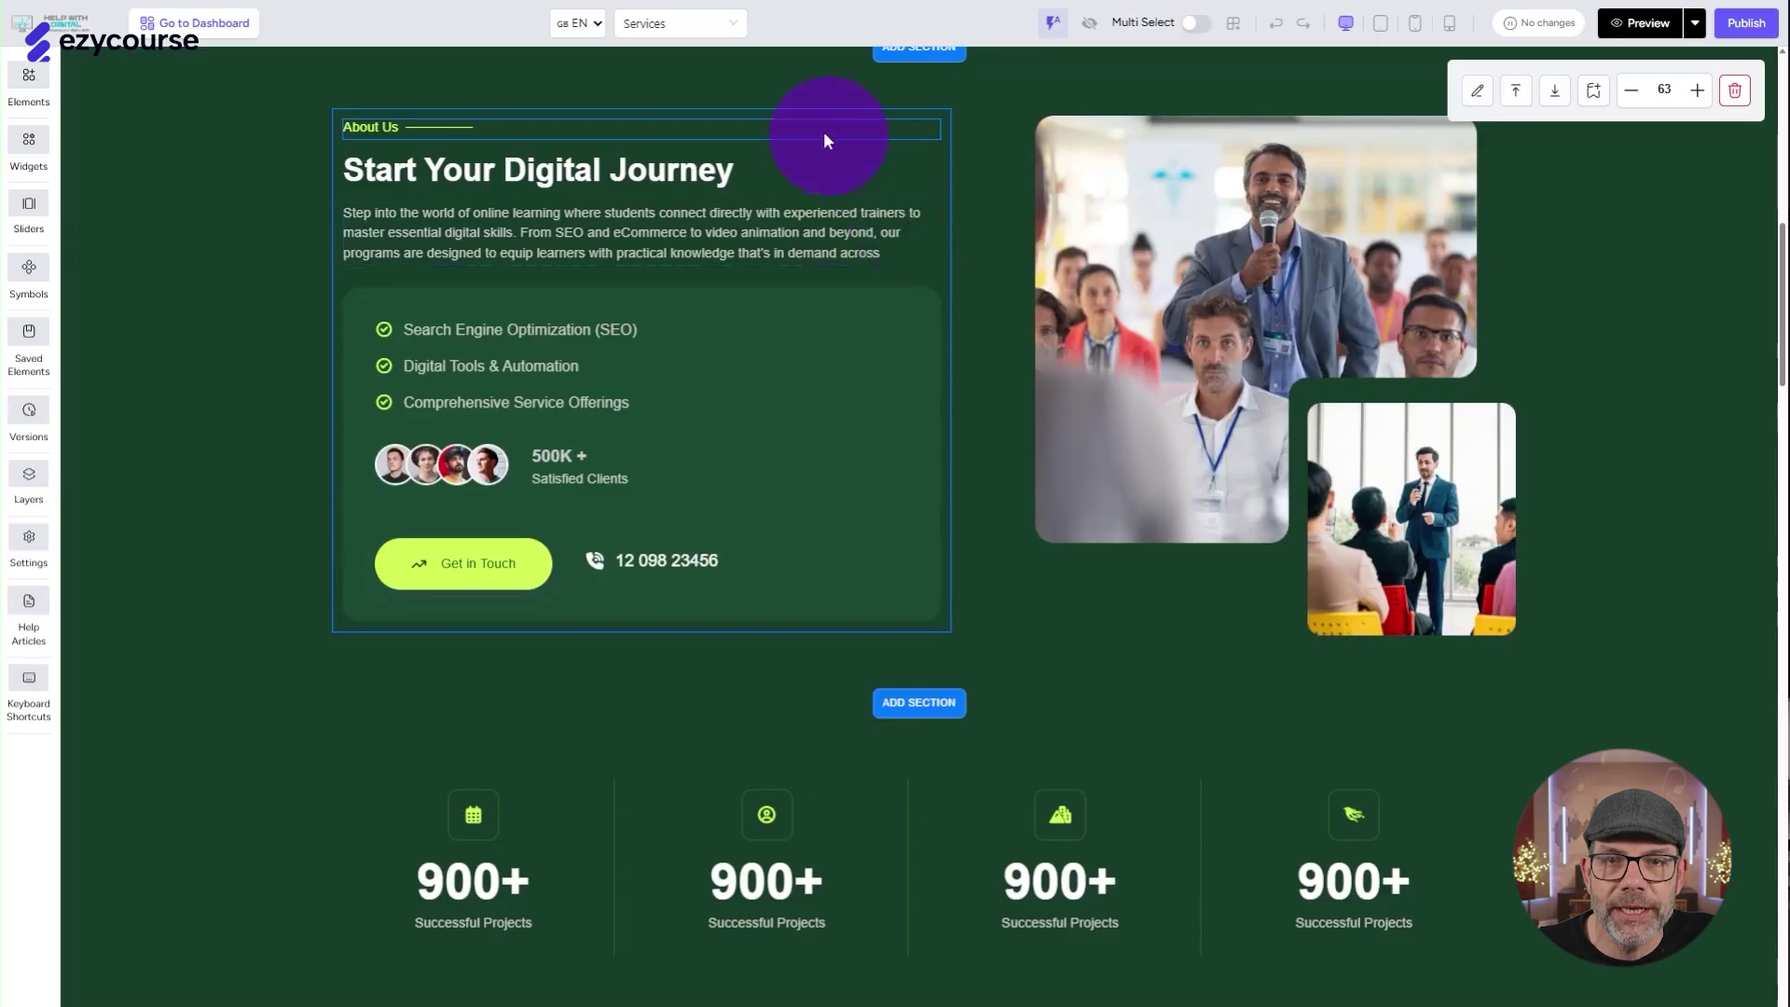
Select the "Start Your Digital Journey" heading together with its paragraph again, and turn Multi Select off
{"action": "left_click", "coordinate": [790, 165], "text": "shift"}
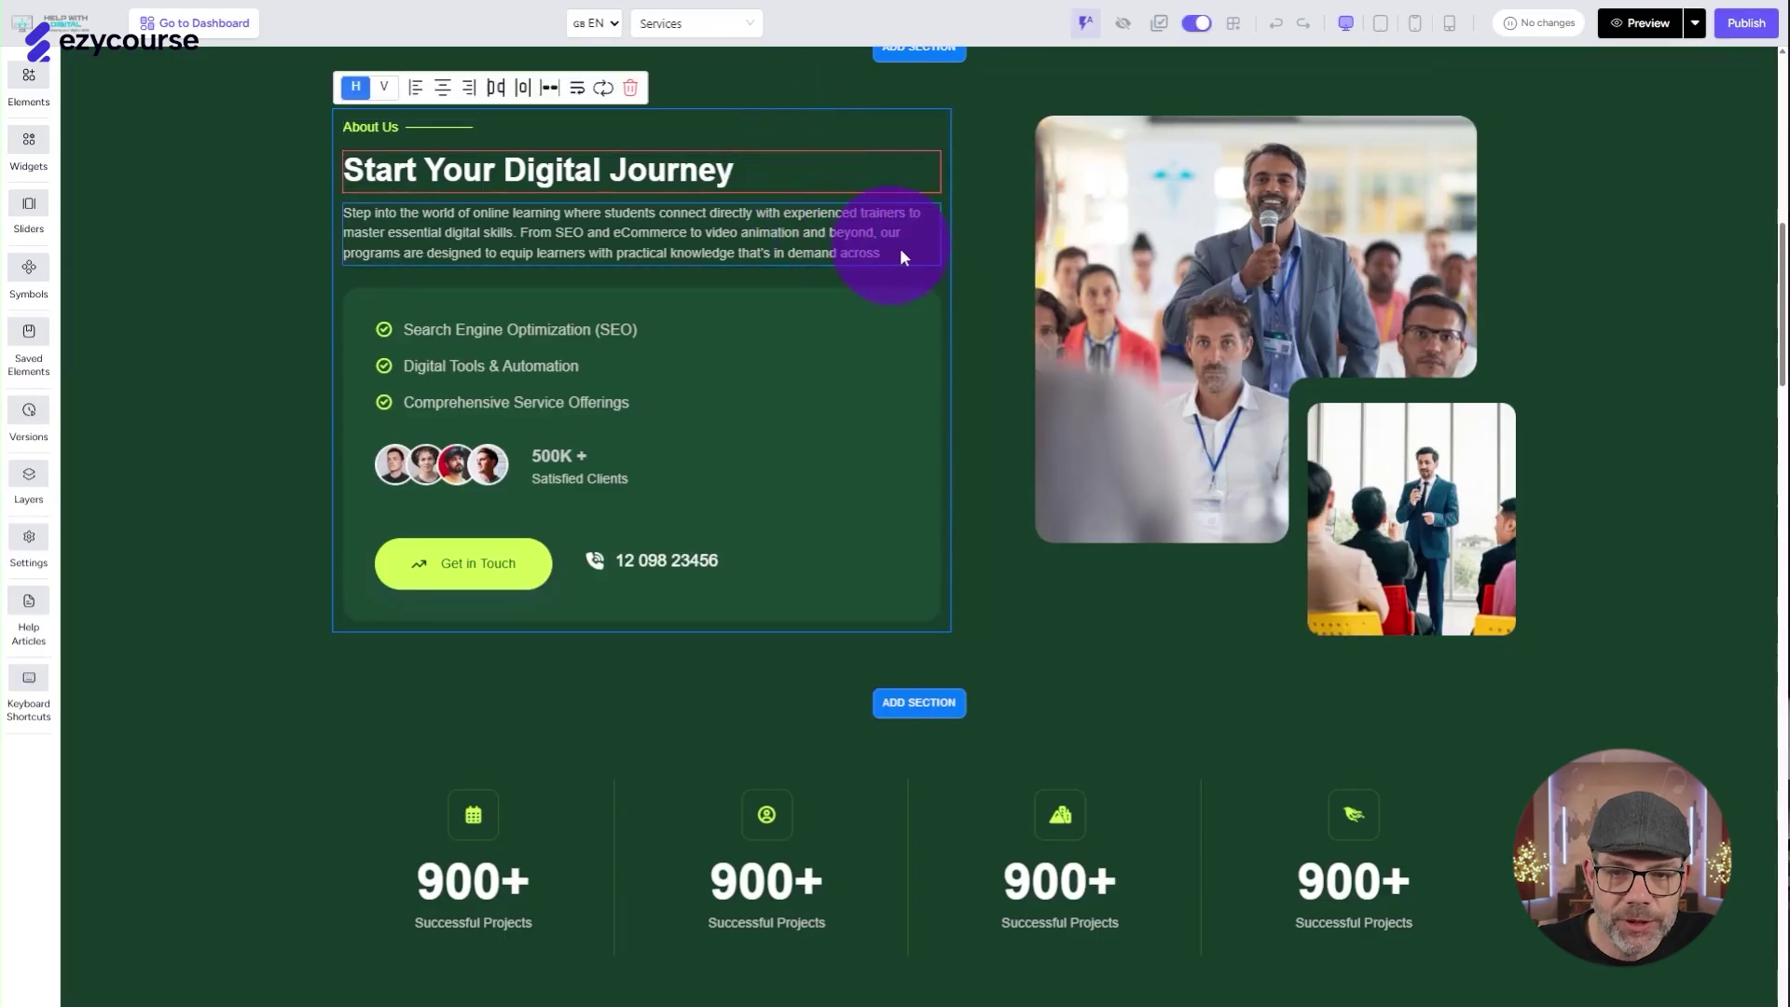
{"action": "left_click", "coordinate": [877, 266], "text": "shift"}
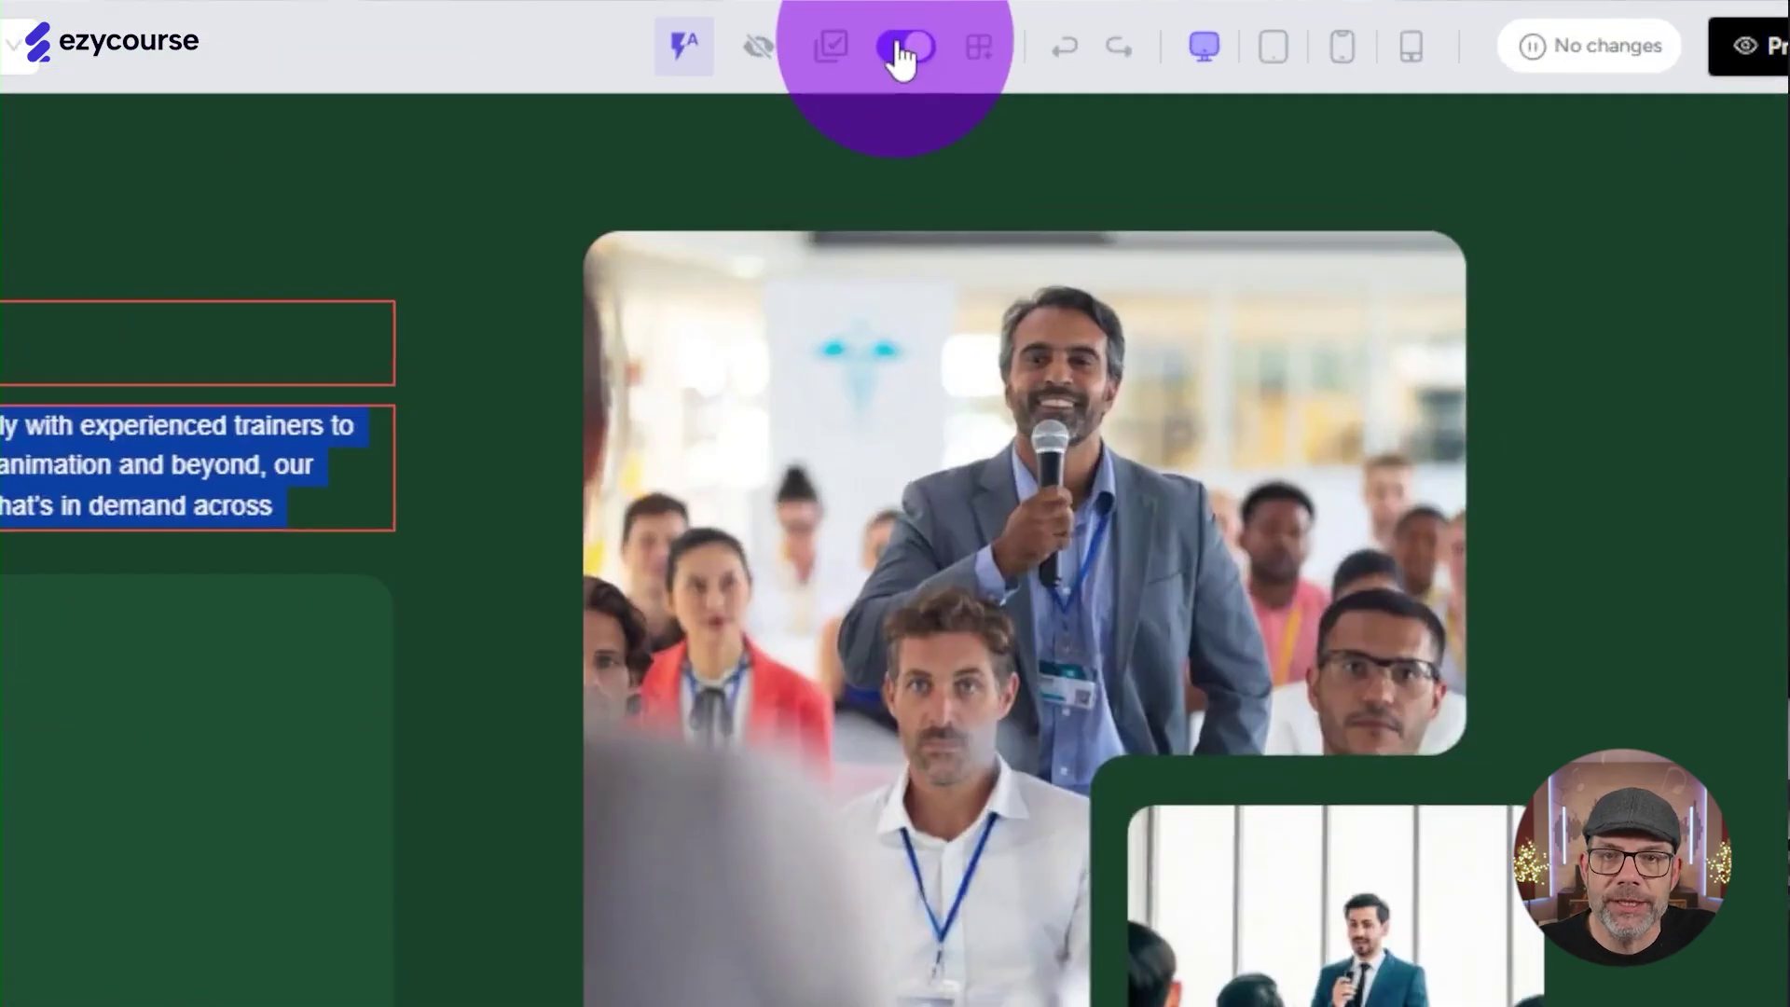
{"action": "left_click", "coordinate": [901, 46]}
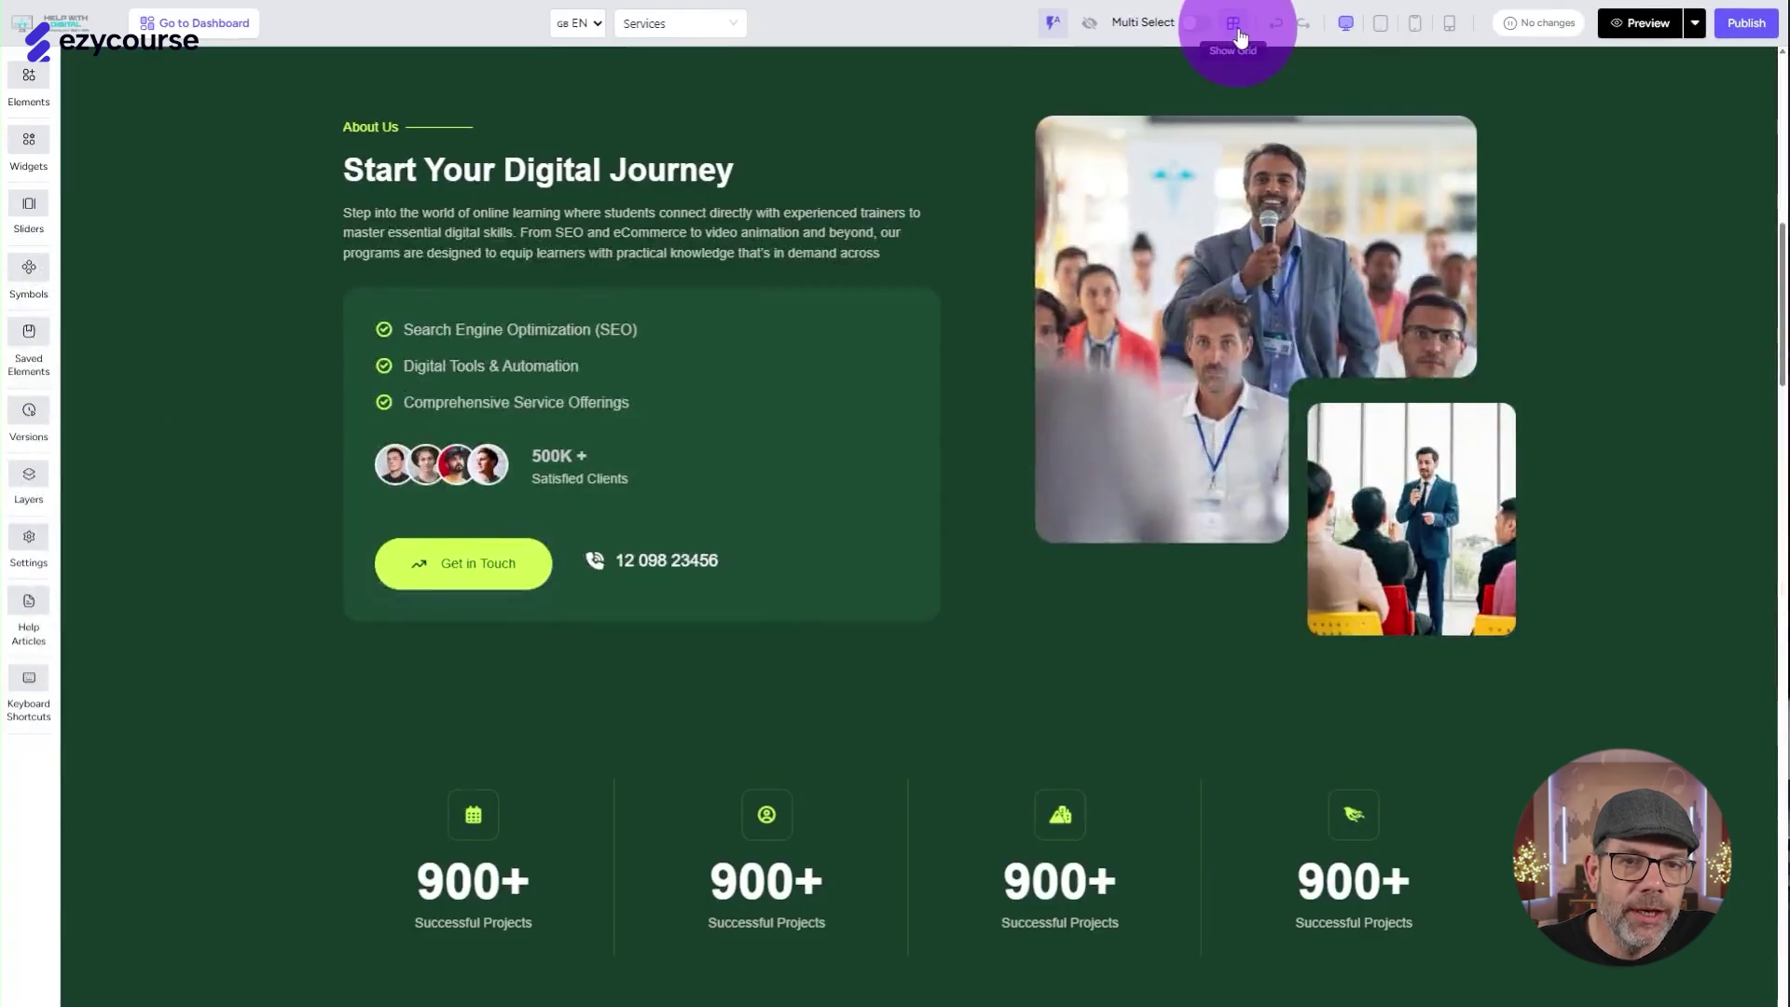
Show the layout grid on the Services page and check the page in the tablet and mobile layouts
{"action": "left_click", "coordinate": [1235, 26]}
{"action": "scroll", "coordinate": [969, 377], "scroll_direction": "down", "scroll_amount": 4}
{"action": "scroll", "coordinate": [950, 373], "scroll_direction": "up", "scroll_amount": 4}
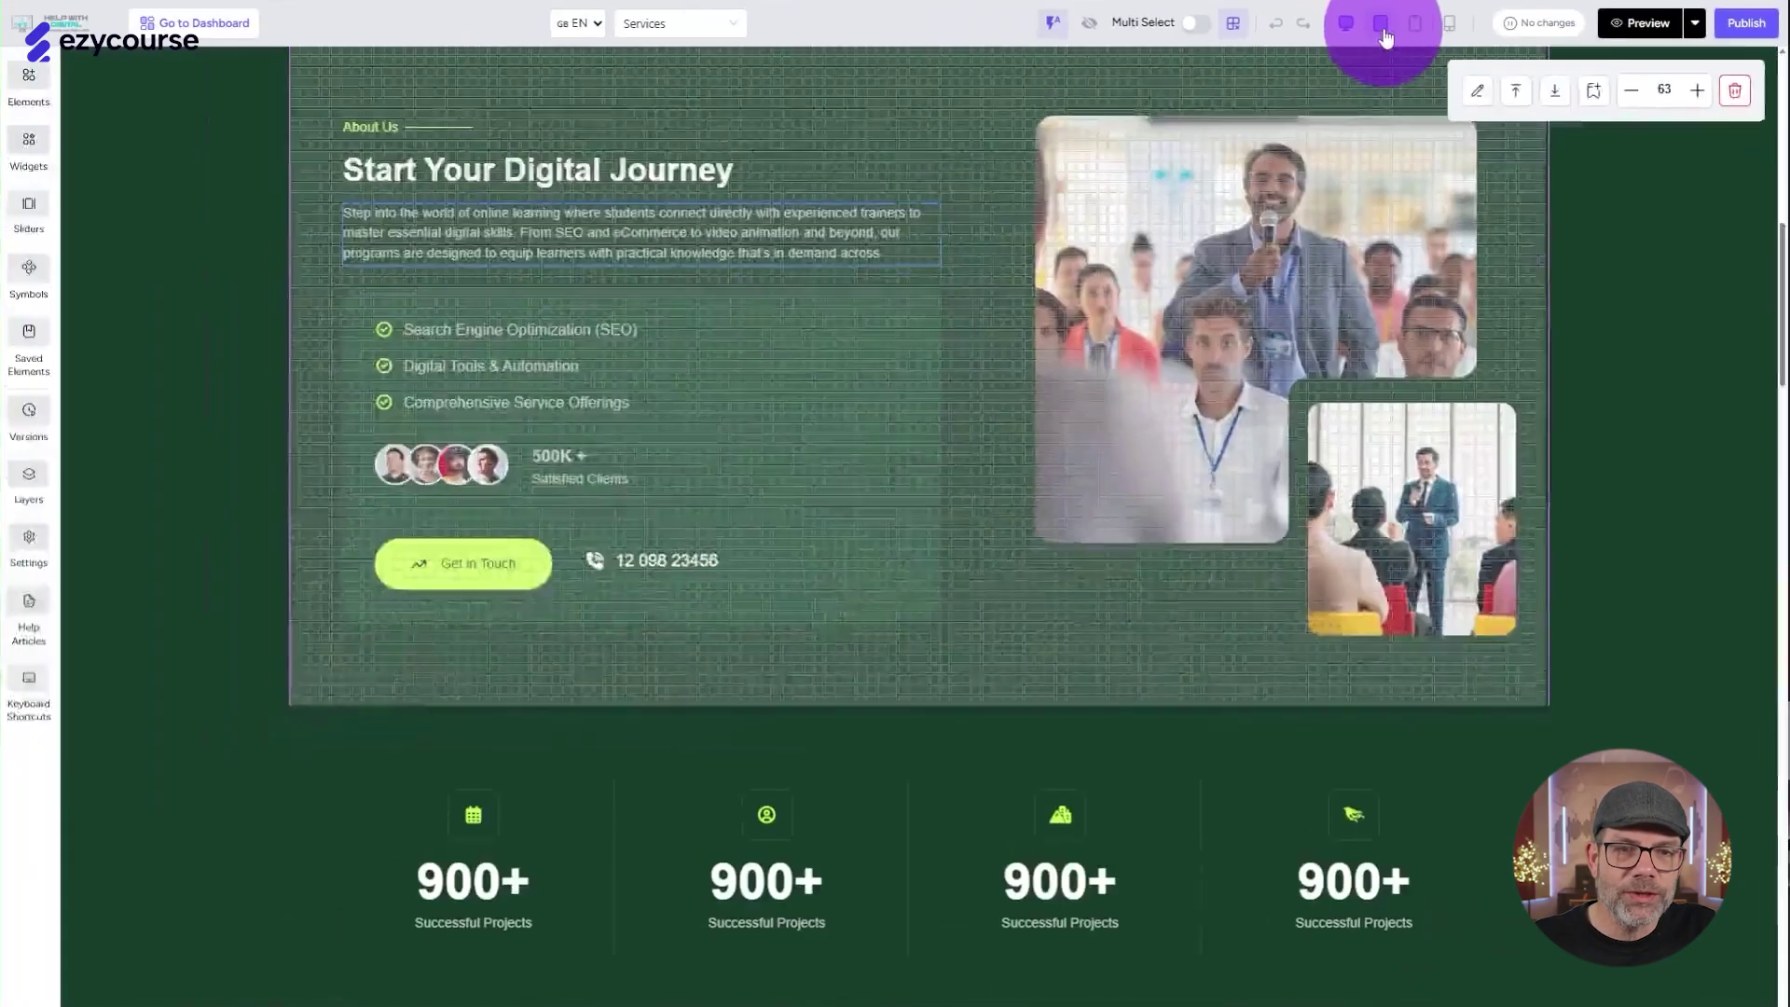
{"action": "left_click", "coordinate": [1379, 36]}
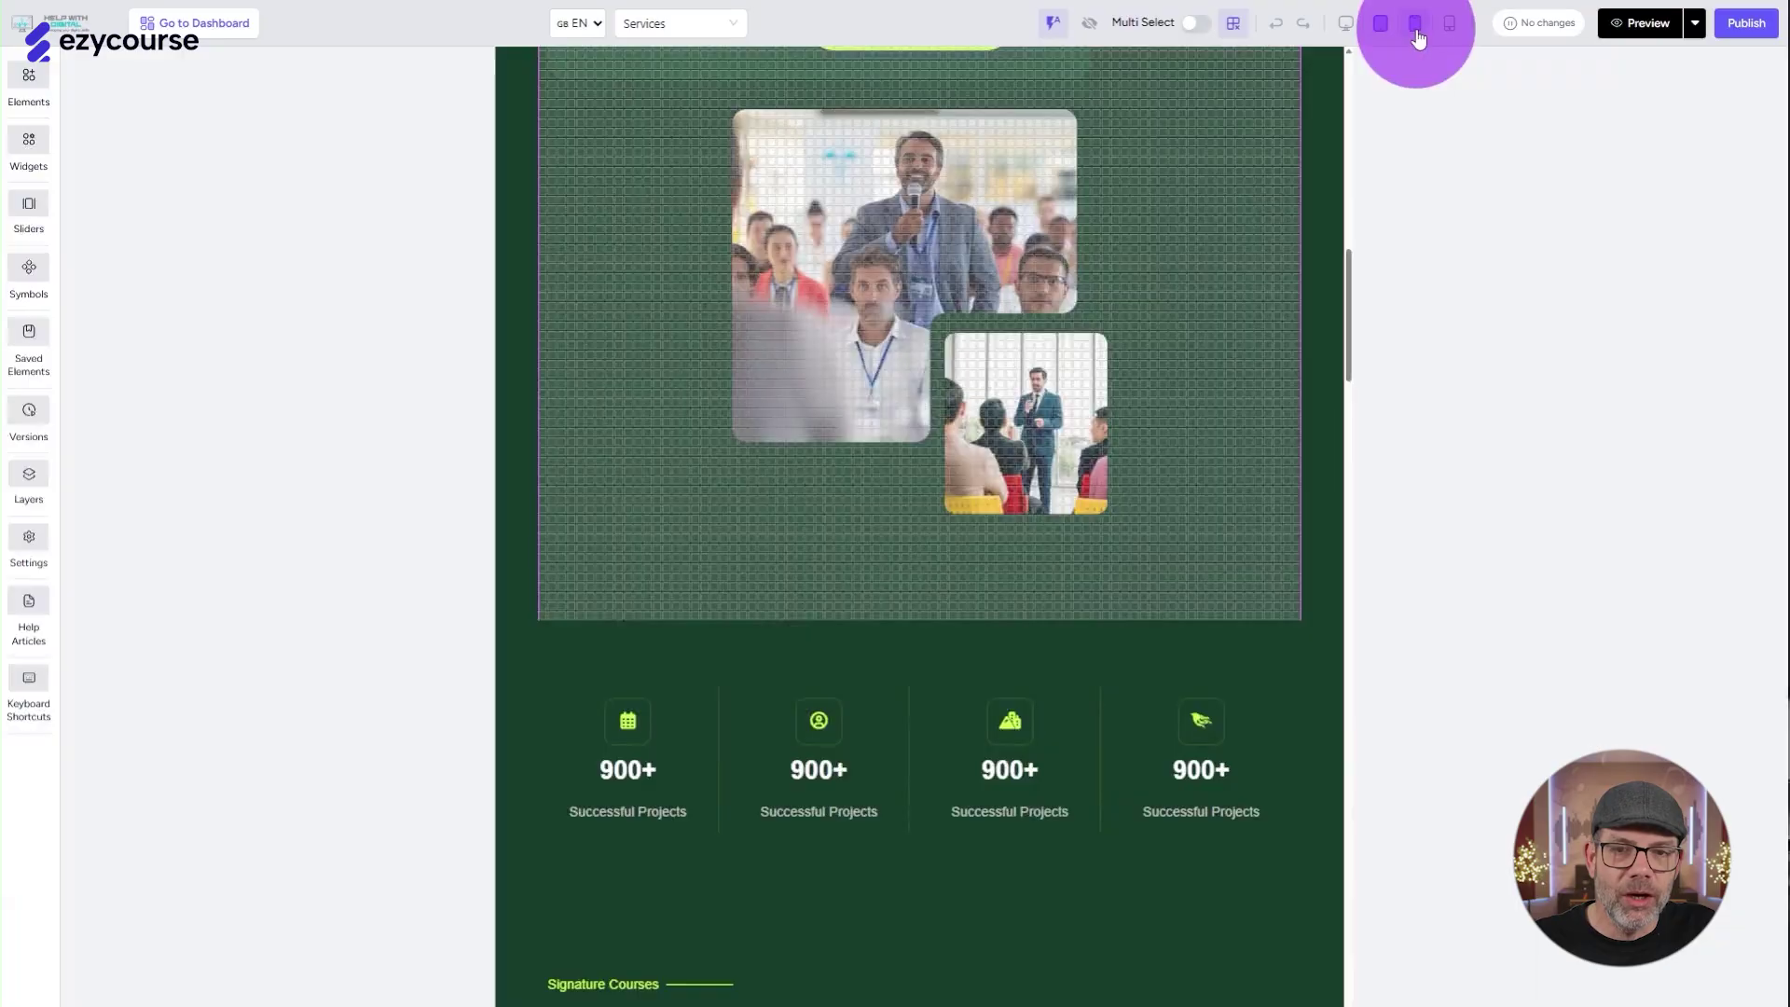
{"action": "left_click", "coordinate": [1417, 28]}
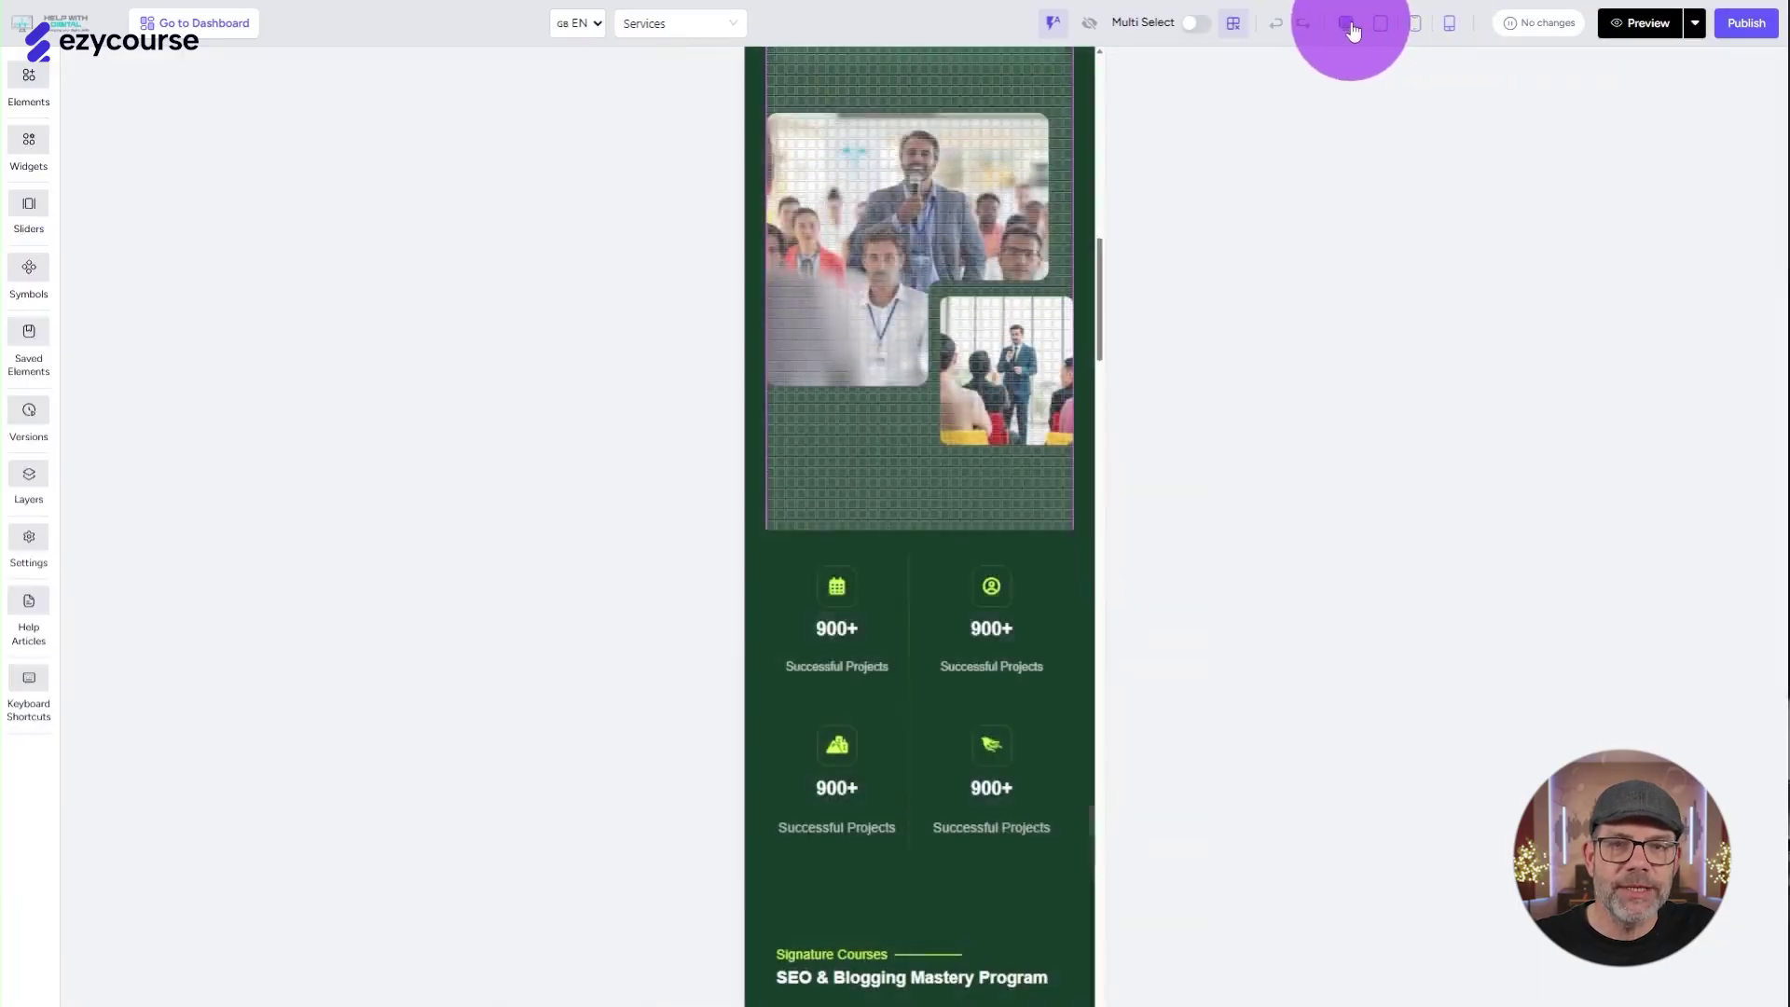
Return to the desktop layout and replace the "Start Your Digital Journey" heading text with "sdfgsdfg"
{"action": "left_click", "coordinate": [1346, 23]}
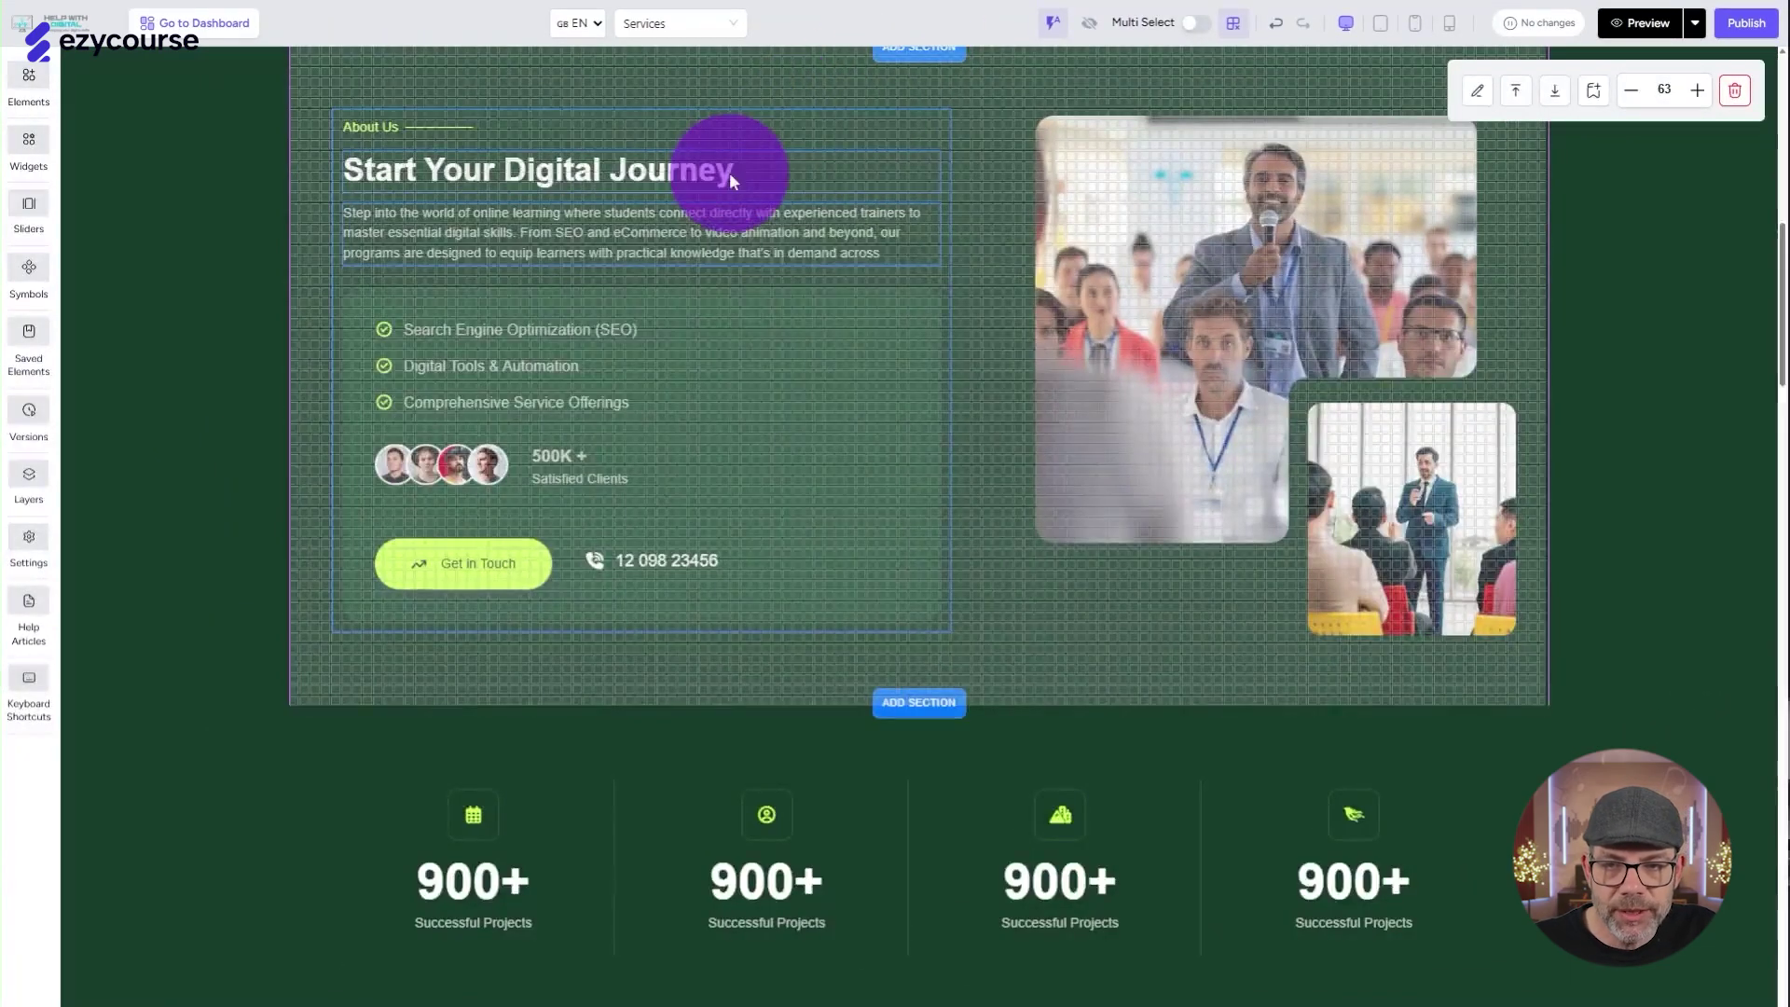
{"action": "left_click", "coordinate": [737, 172]}
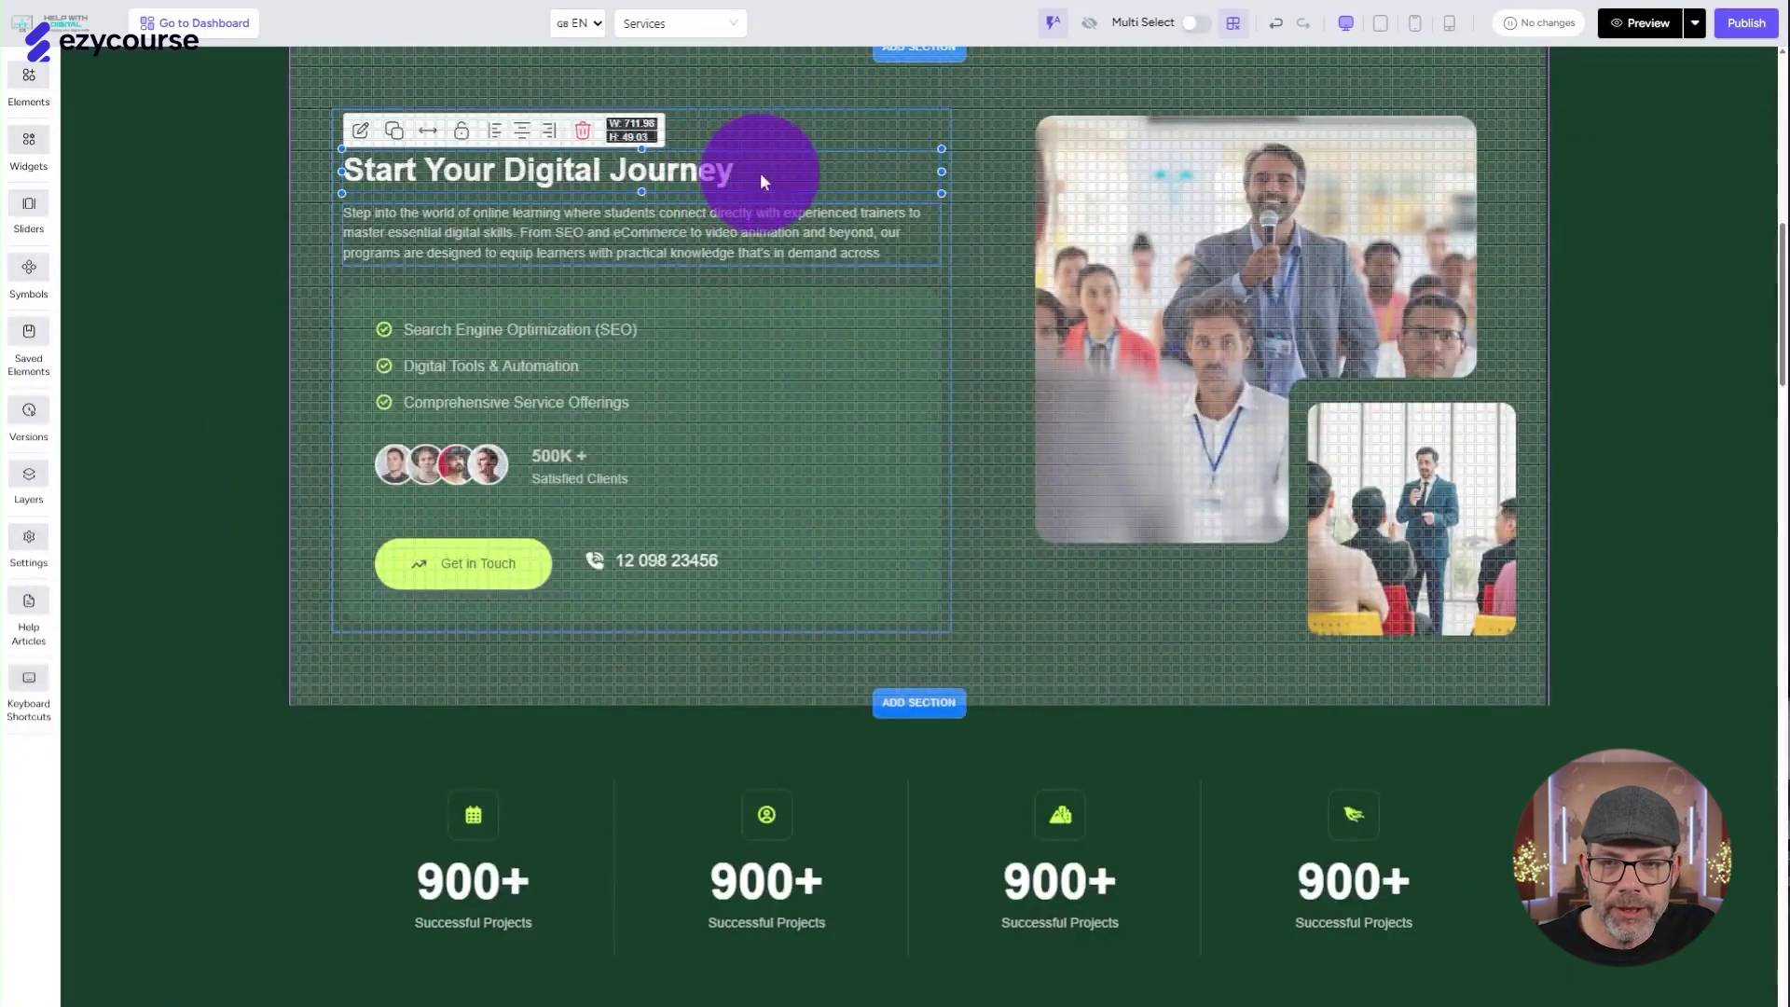
{"action": "double_click", "coordinate": [704, 169]}
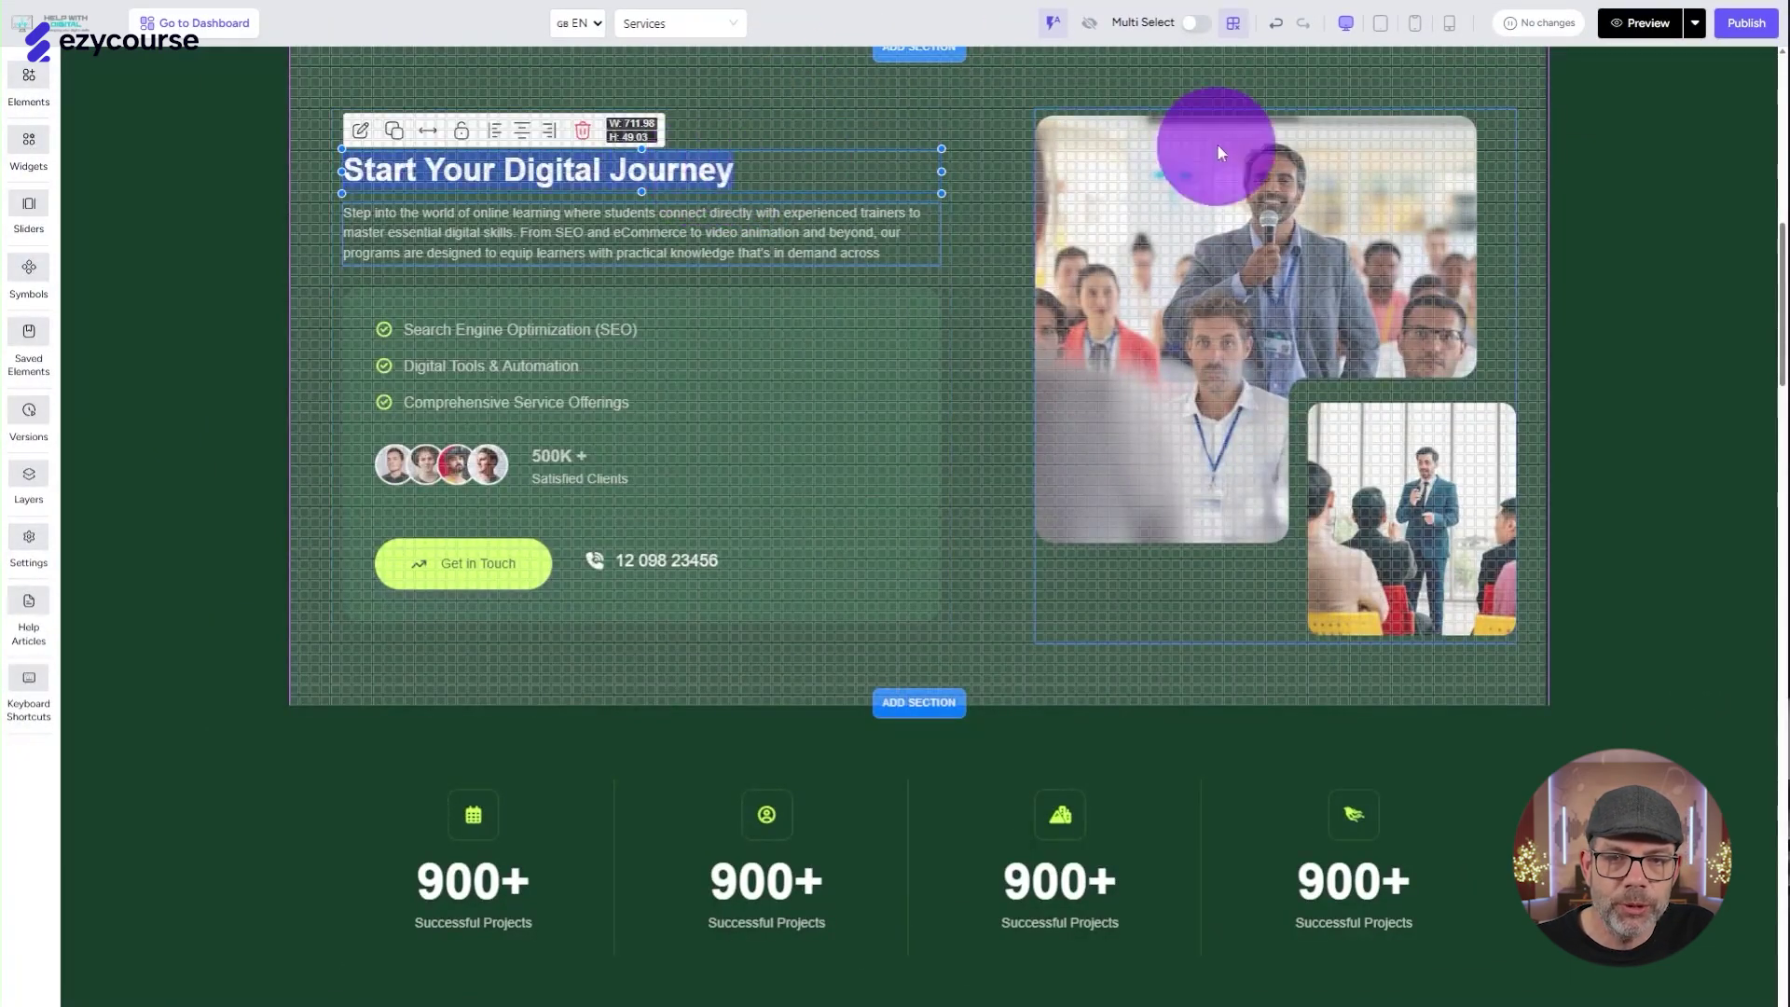
{"action": "type", "text": "sdfgsdfg"}
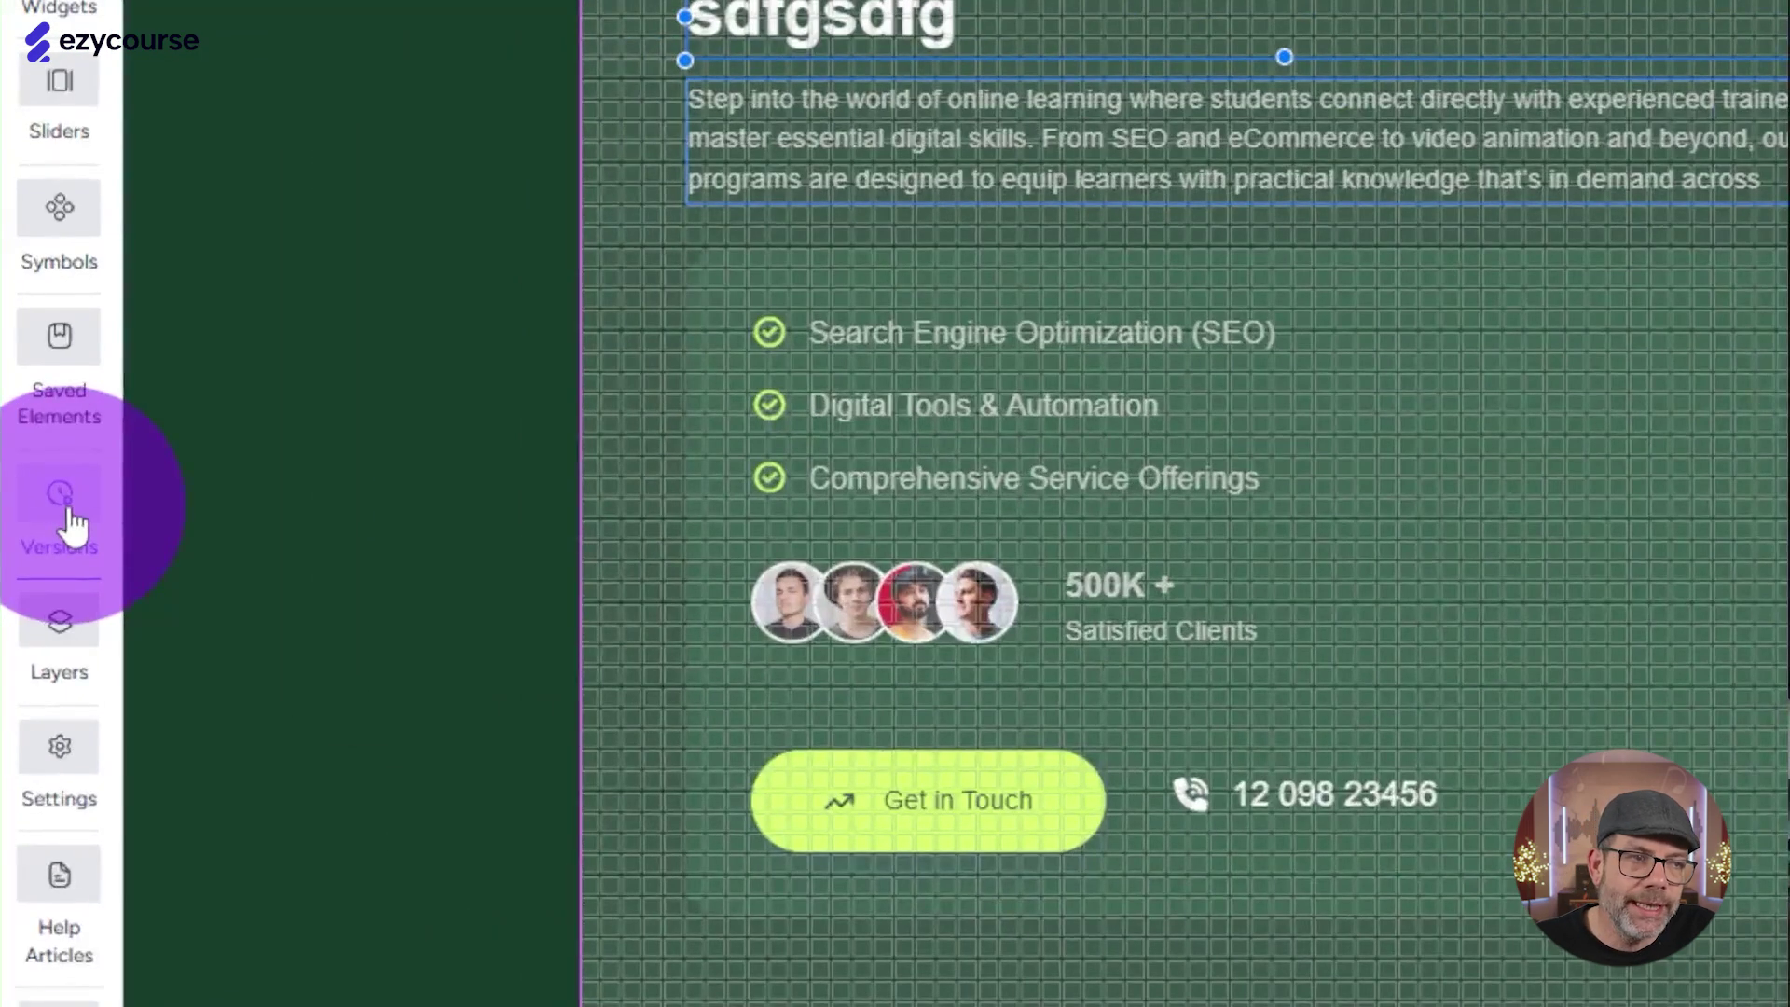
Open the page's version history to examine the saved versions, and deselect the edited heading
{"action": "left_click", "coordinate": [62, 508]}
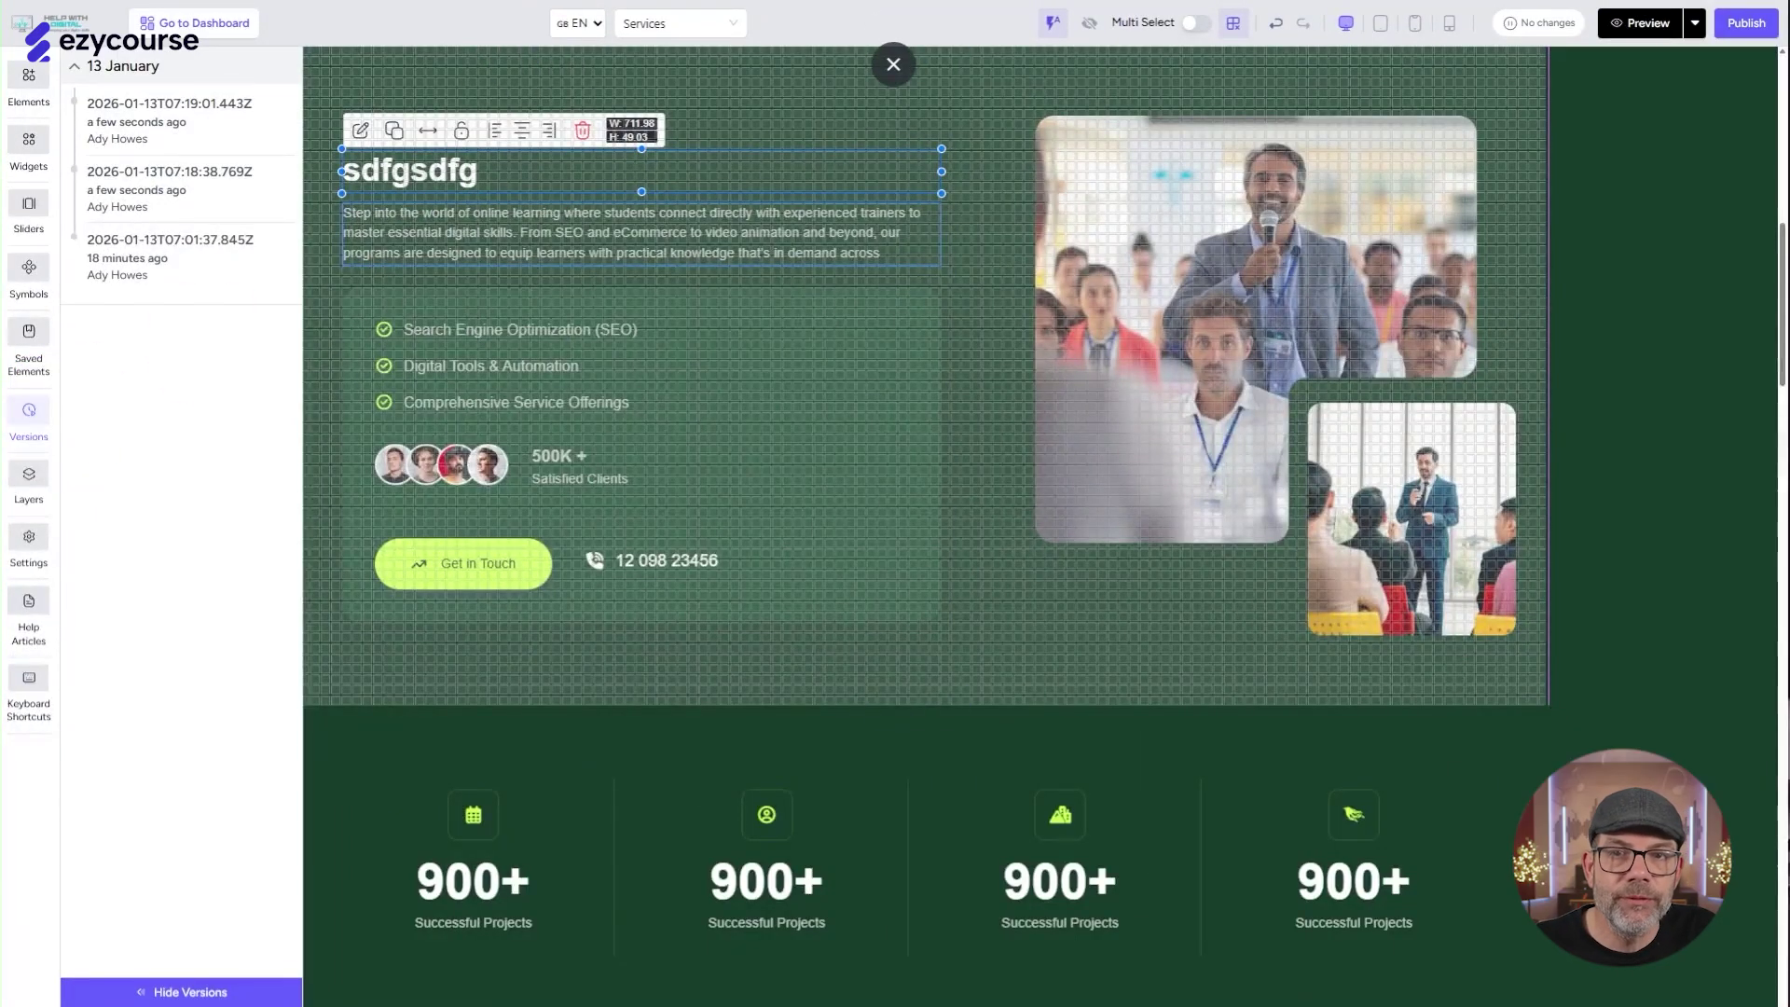
{"action": "left_click", "coordinate": [990, 125]}
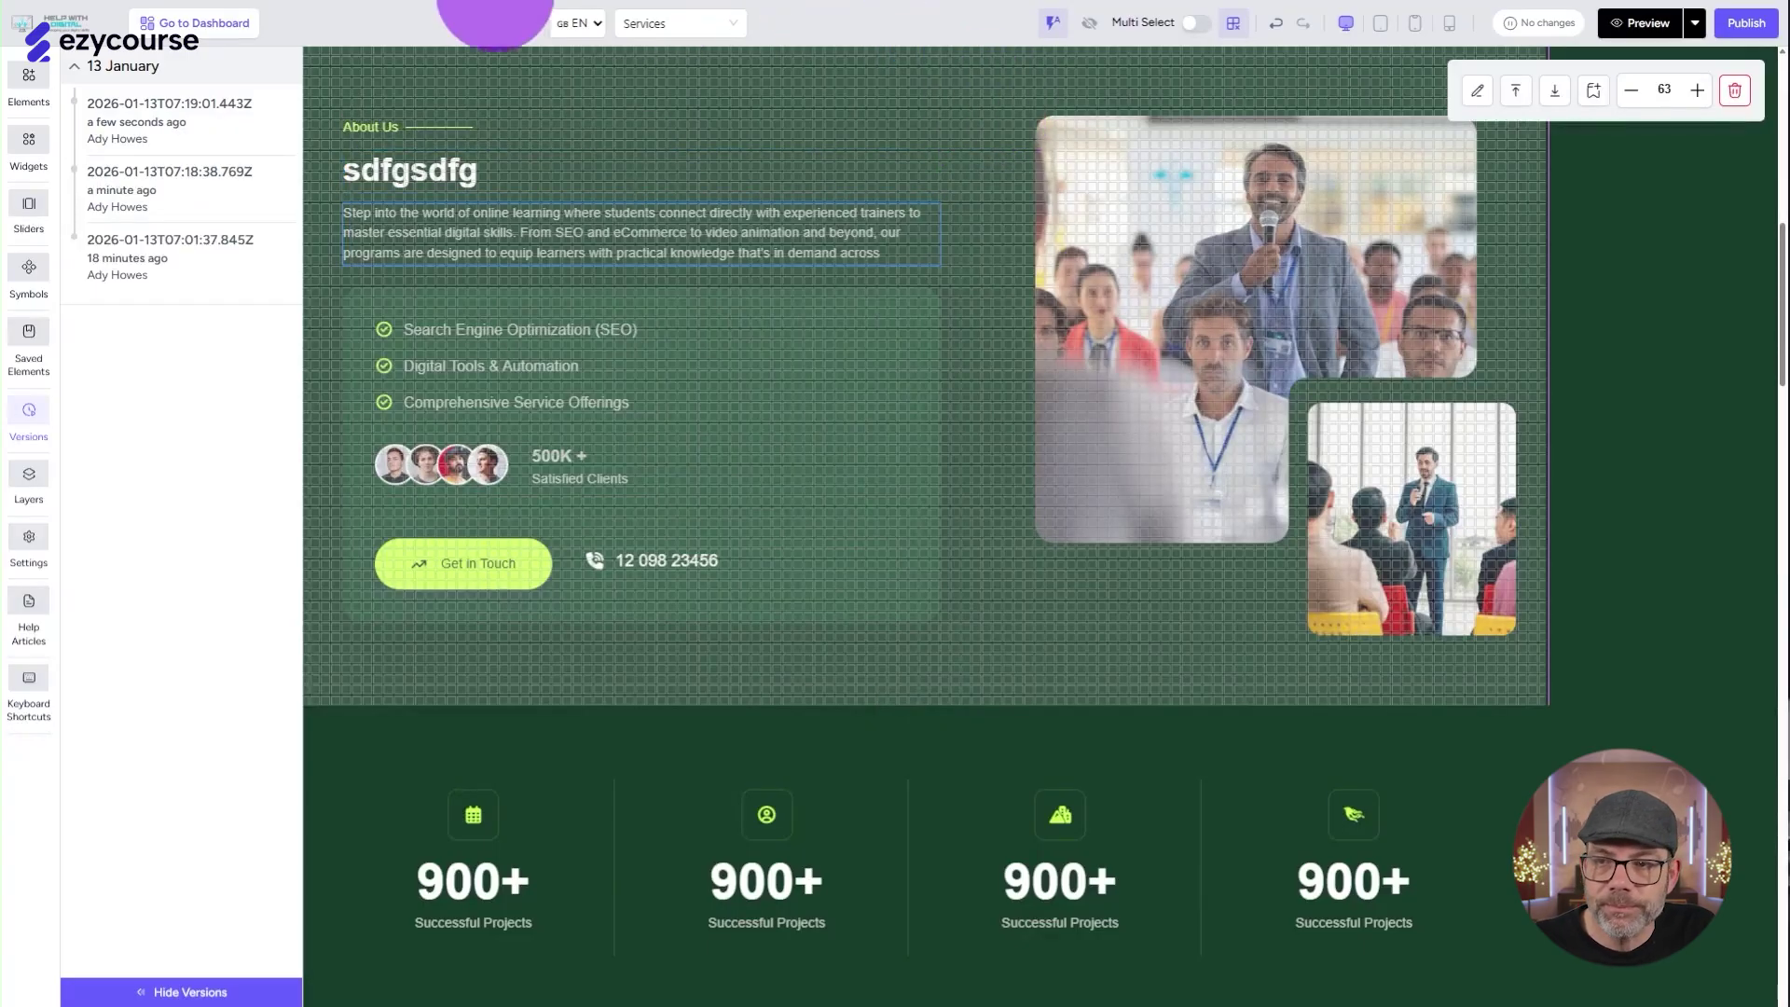
Preview the Services page and bring up the option for viewing its published version
{"action": "left_click", "coordinate": [1641, 24]}
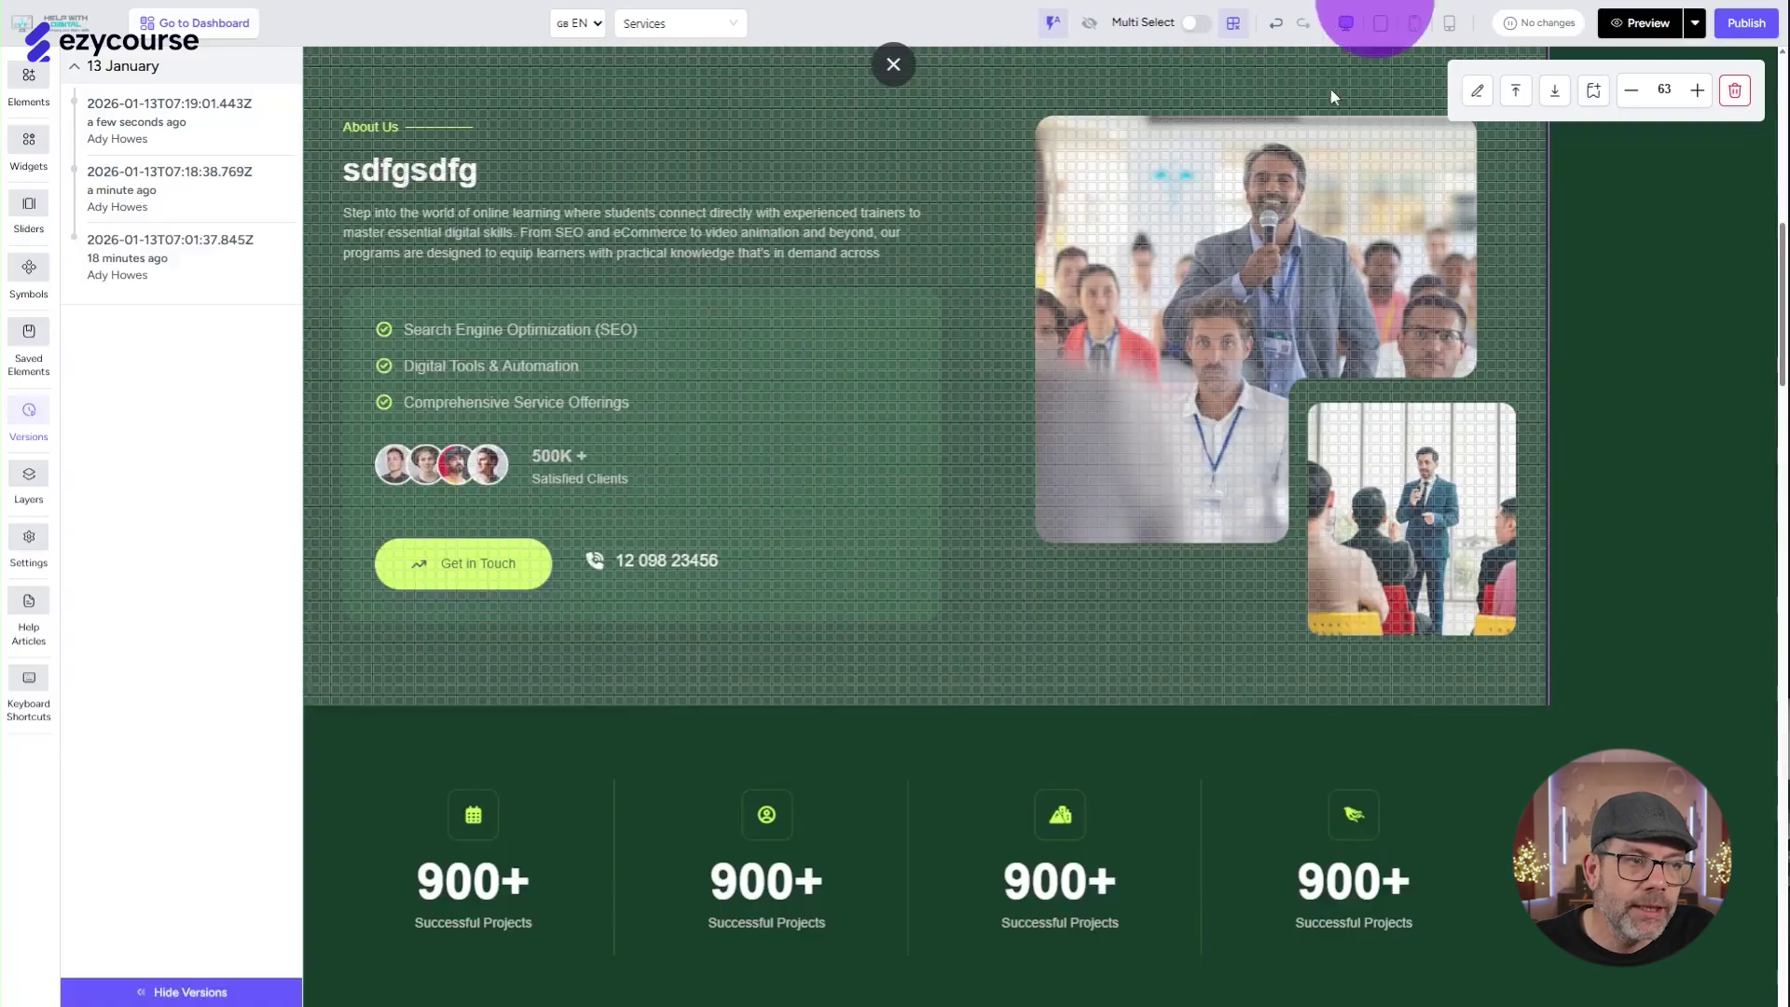
{"action": "left_click", "coordinate": [1649, 30]}
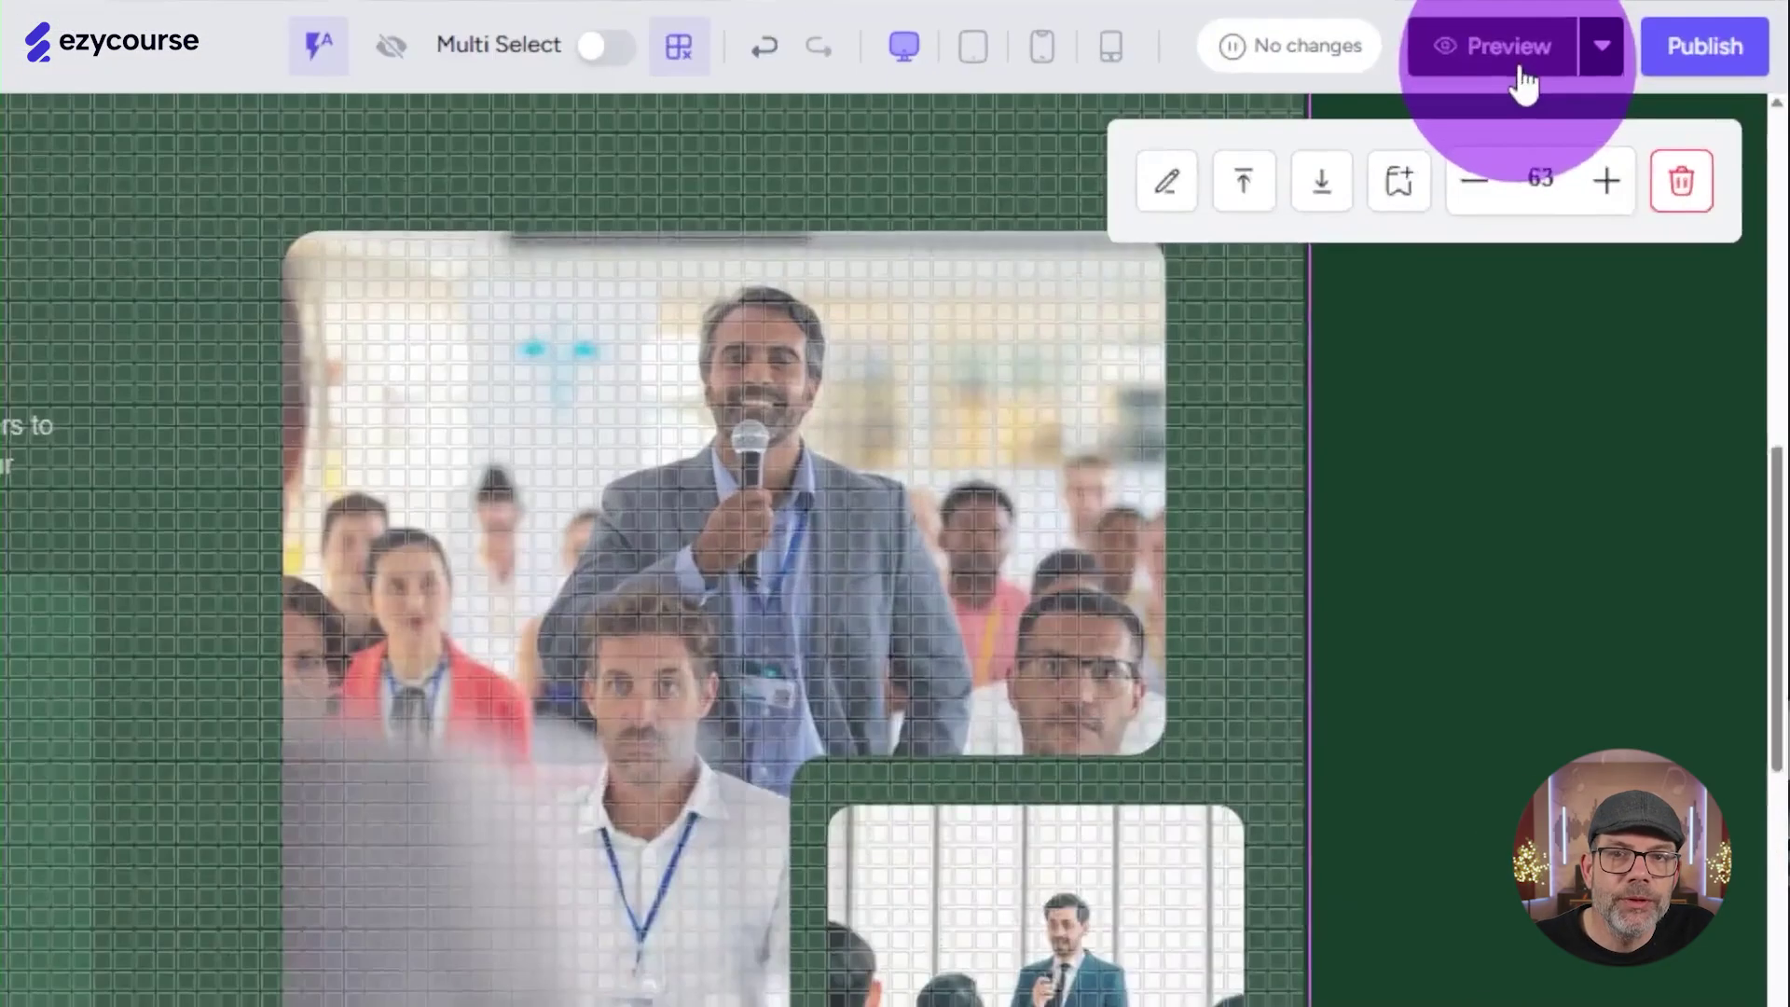
{"action": "left_click", "coordinate": [1655, 37]}
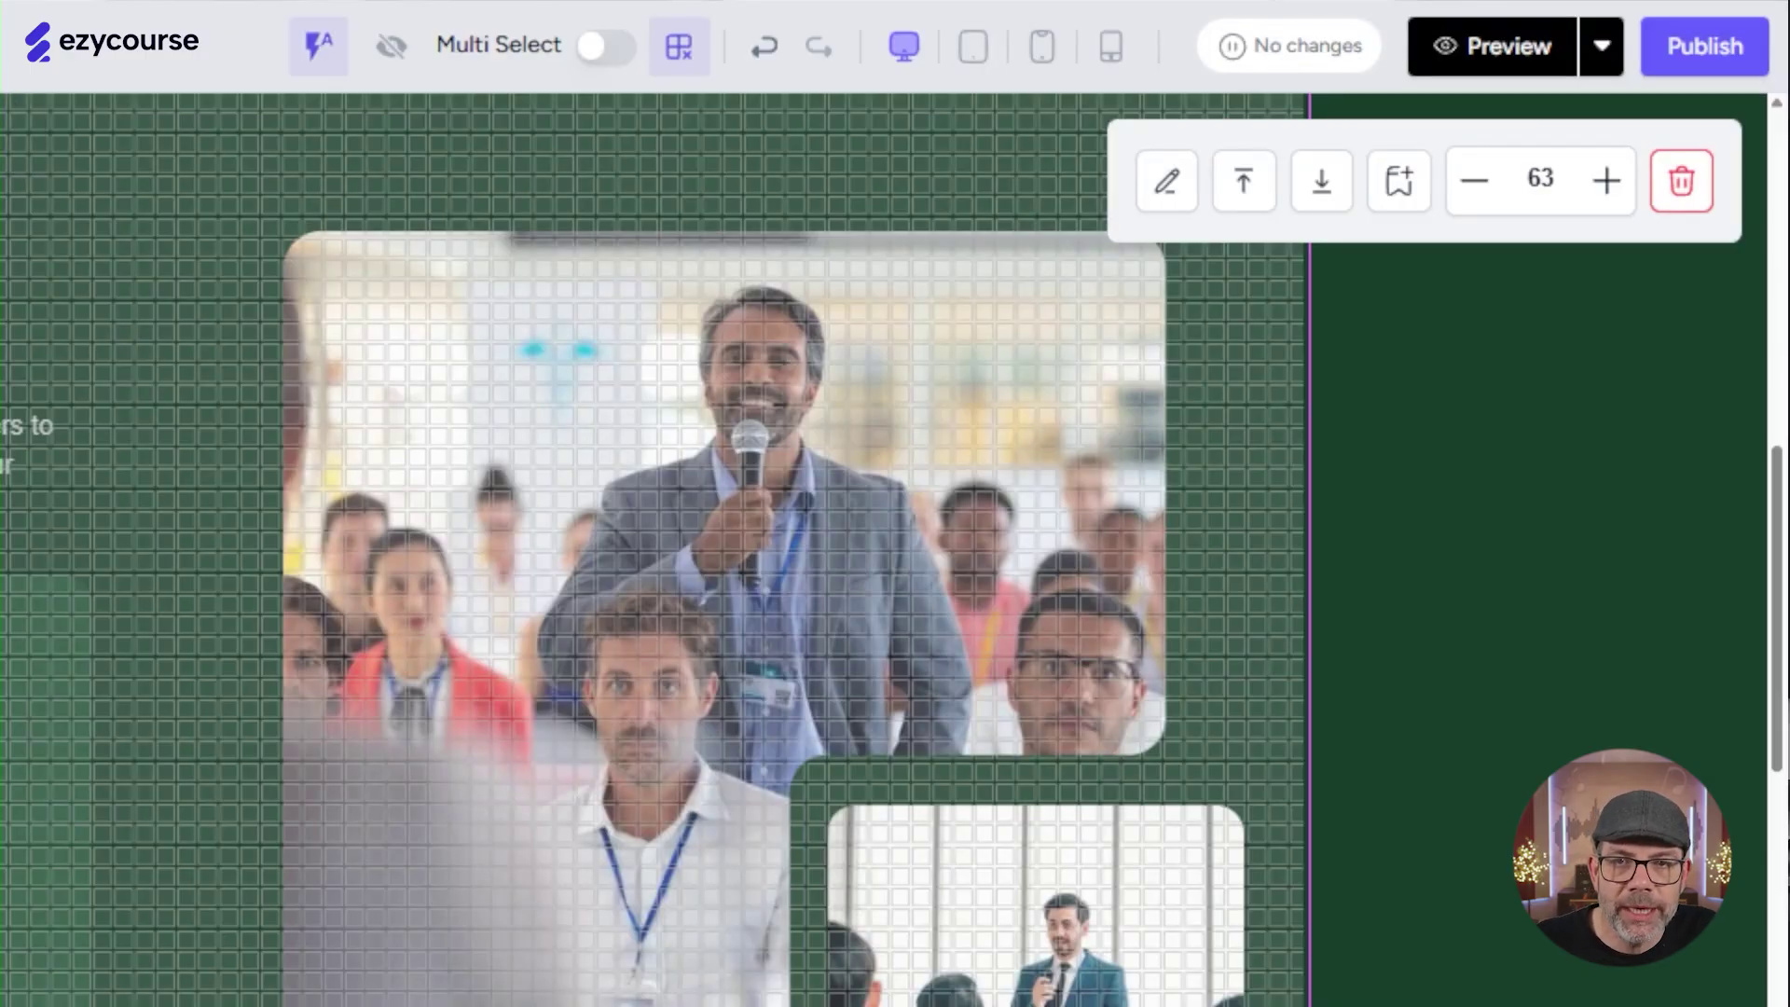
{"action": "left_click", "coordinate": [1609, 48]}
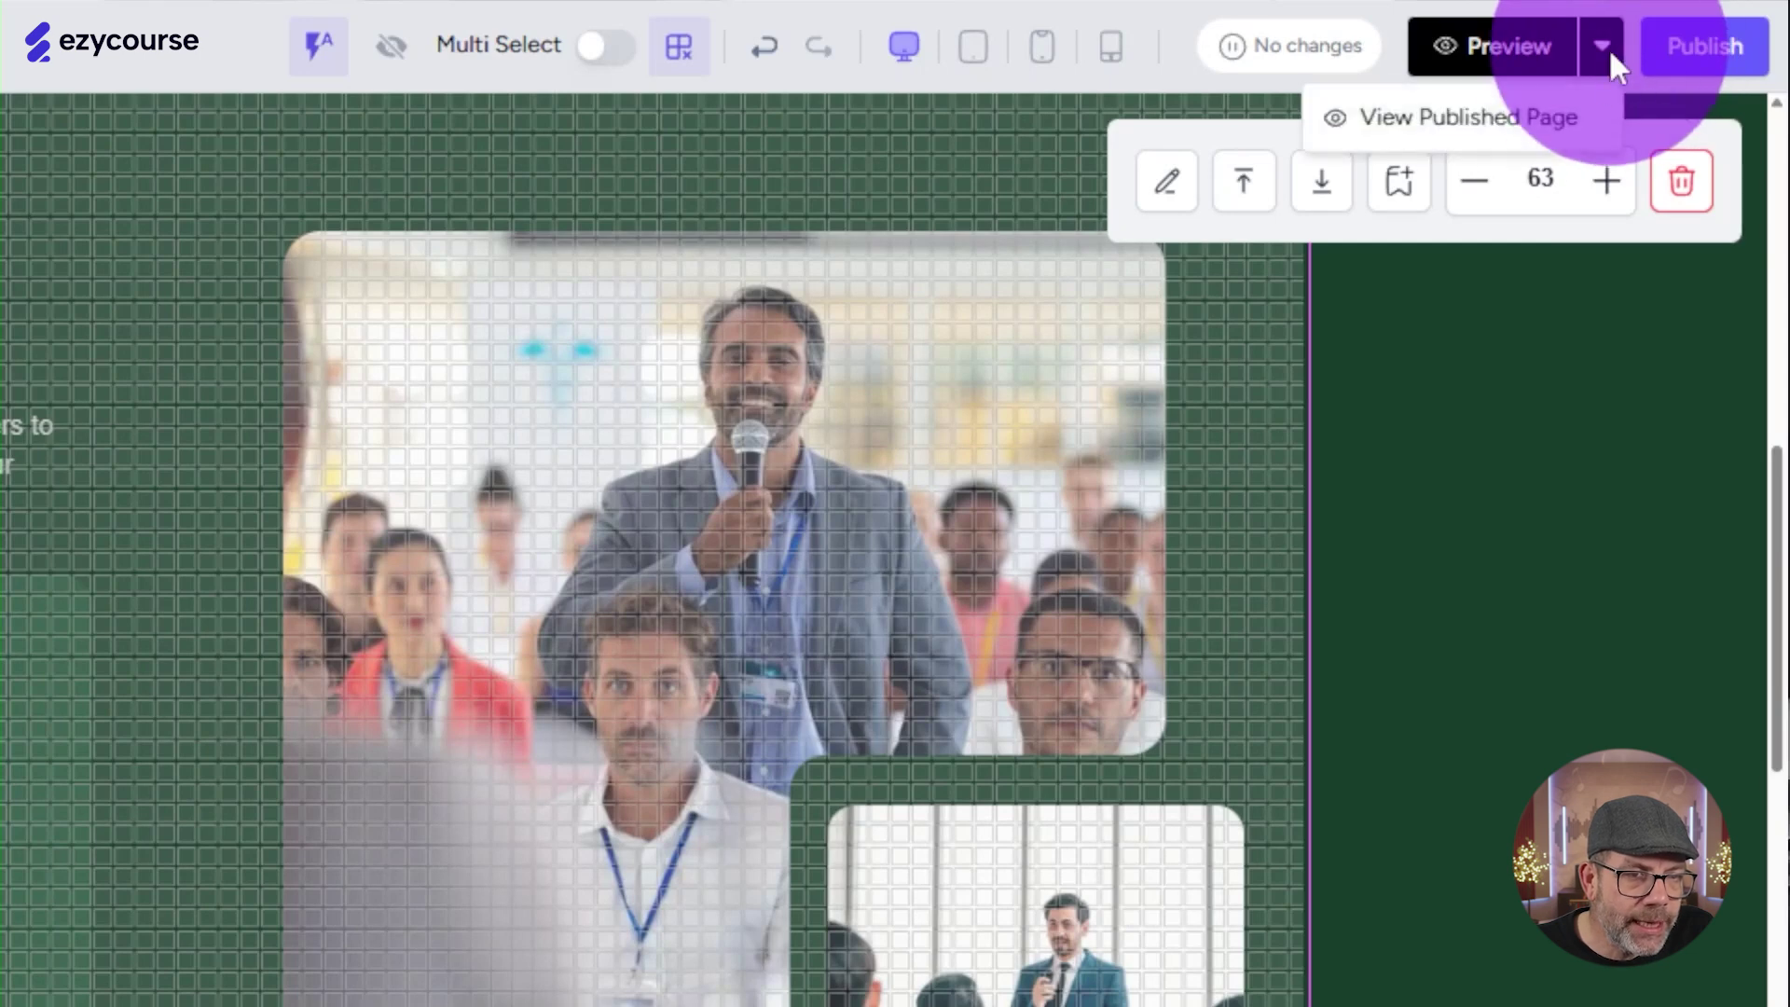
{"action": "left_click", "coordinate": [1567, 121]}
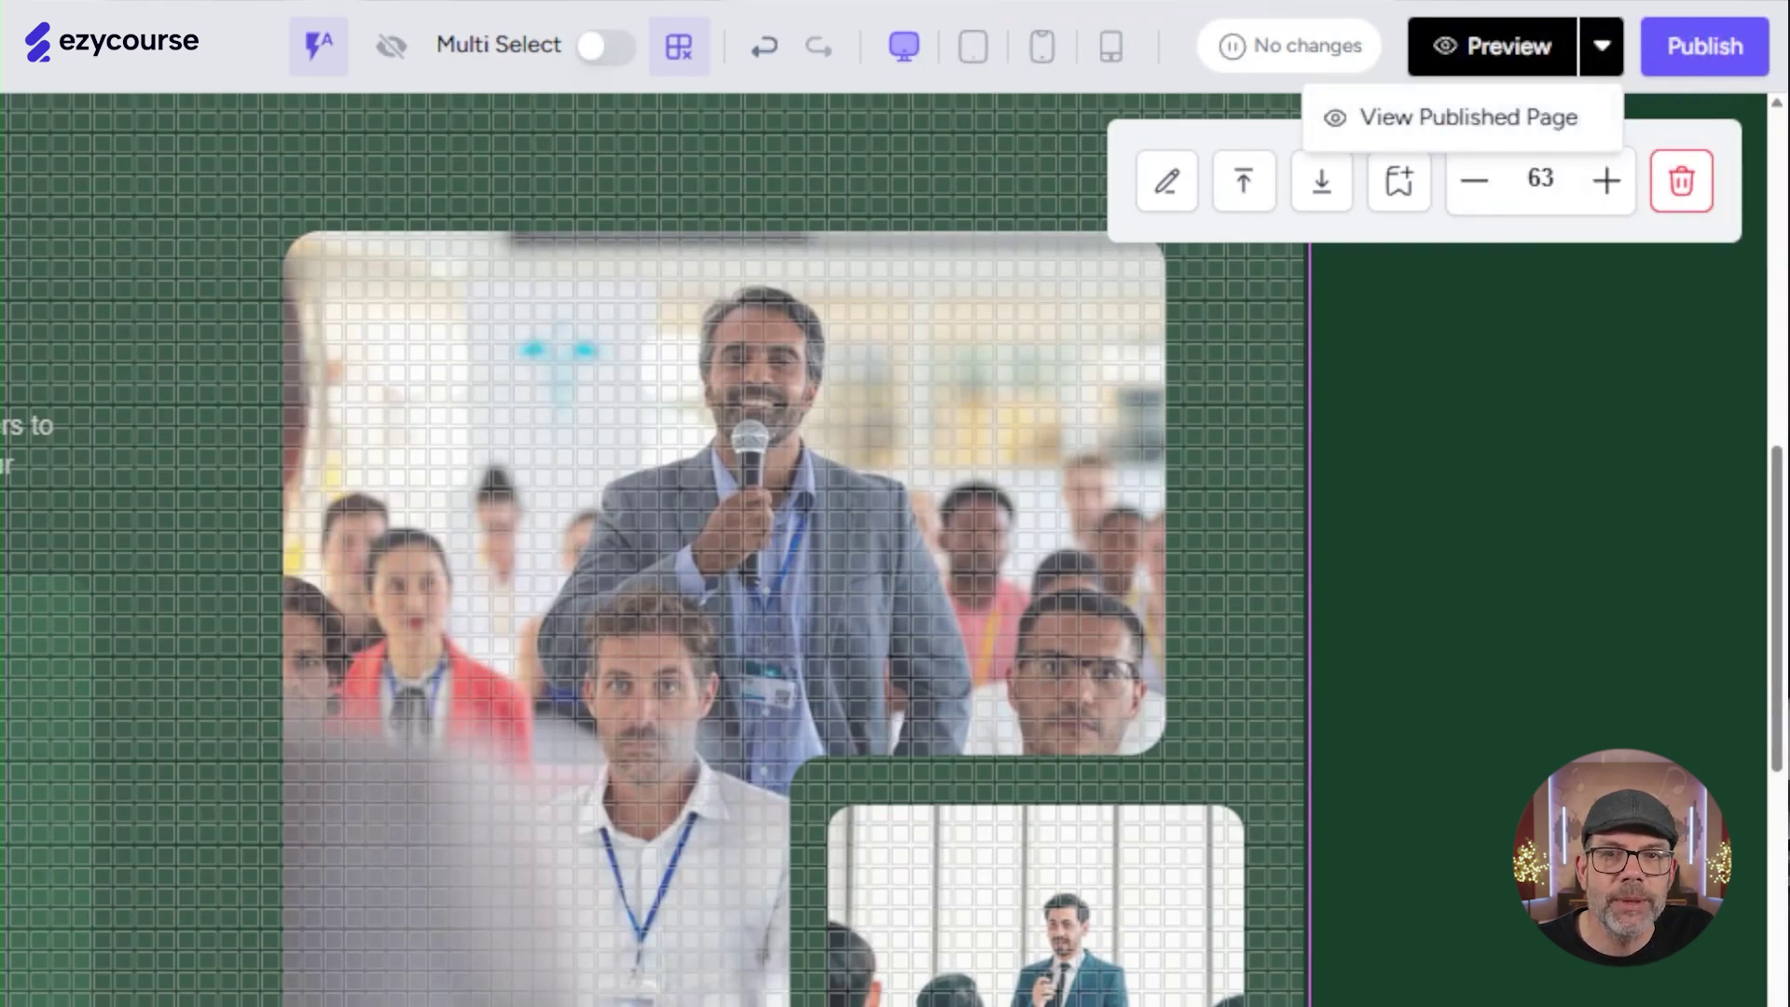